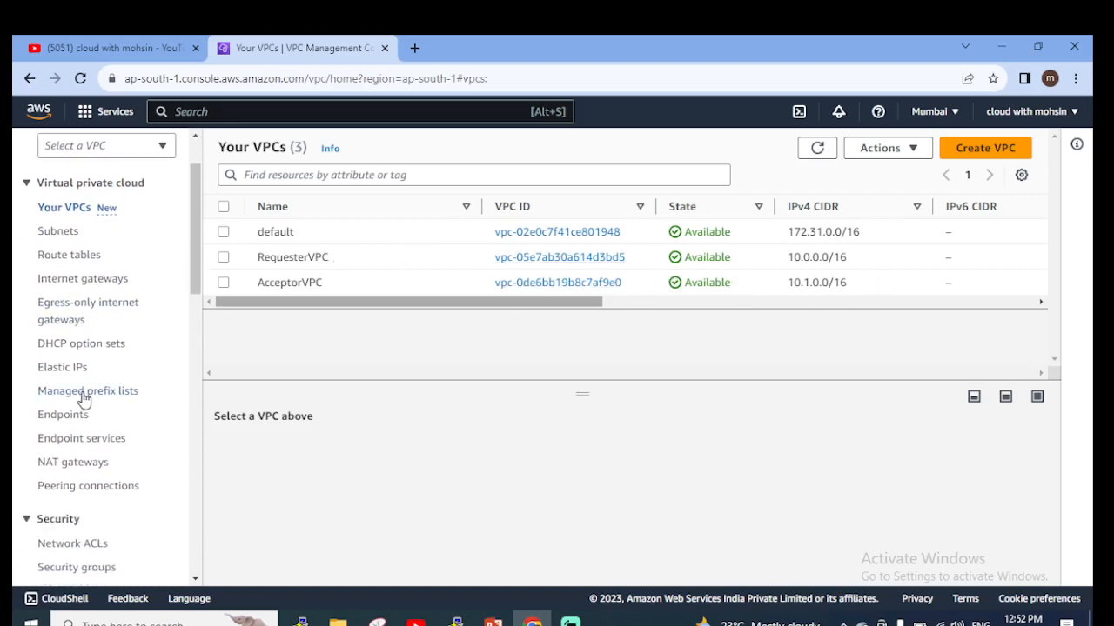
Start creating a new VPC peering connection and name it connection5.
scroll(87, 474, "down", 2)
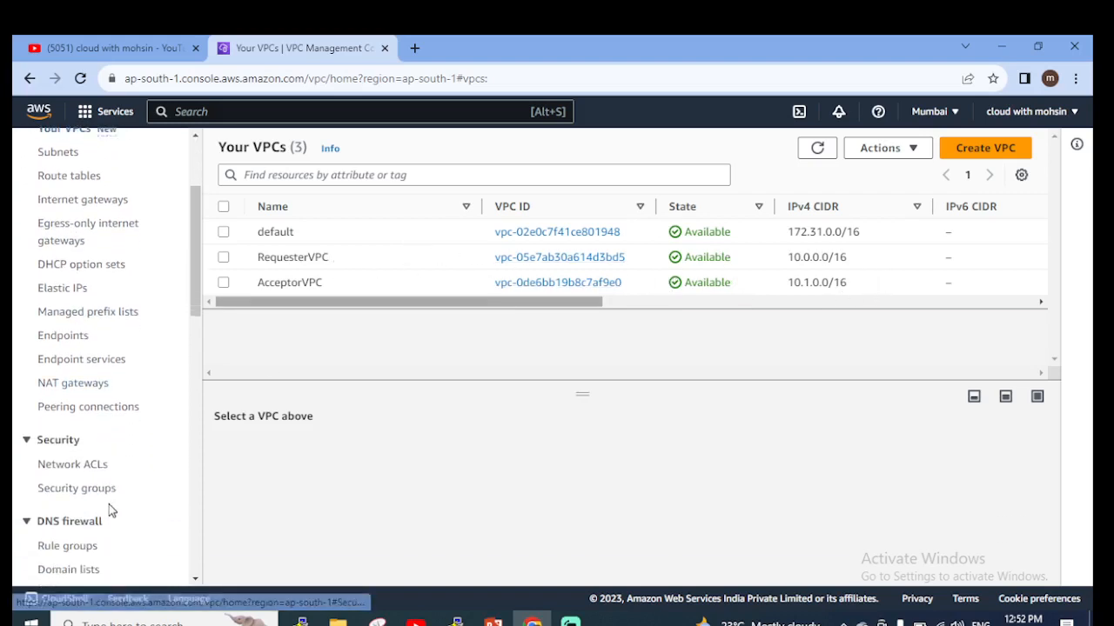
left_click(88, 407)
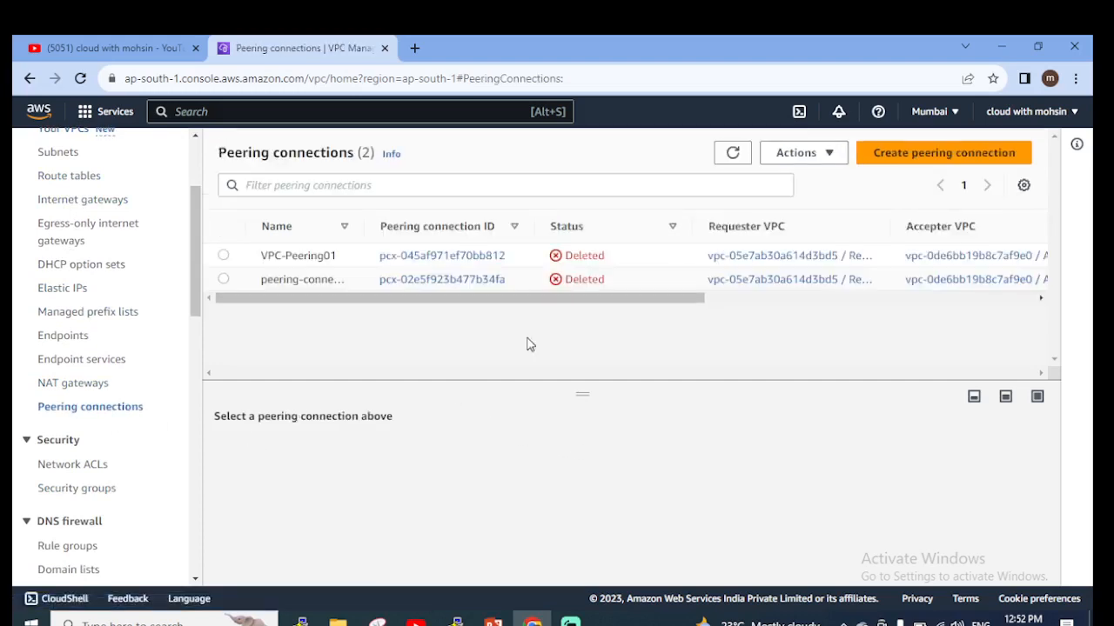
left_click(932, 155)
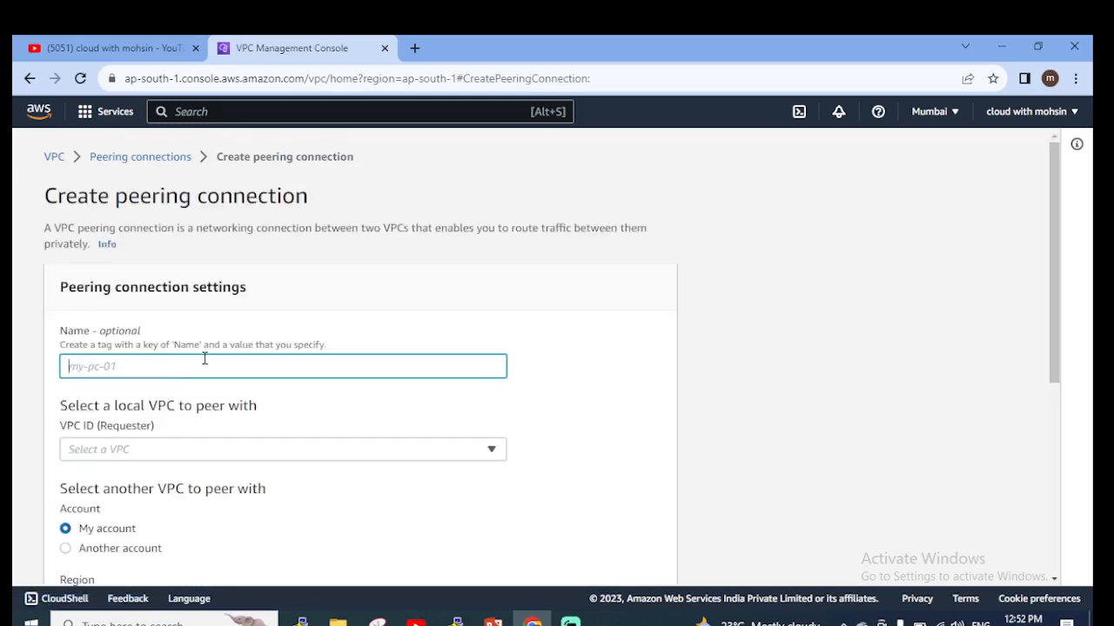
type("connection5")
Choose RequesterVPC as the local requester VPC for the peering connection.
scroll(102, 320, "down", 2)
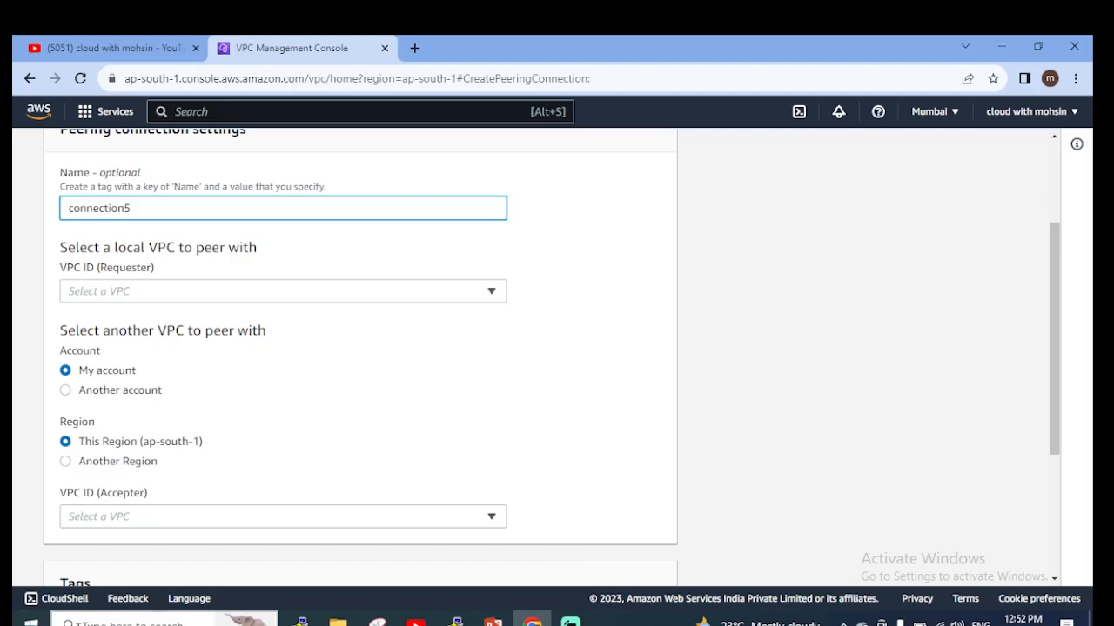
left_click(412, 300)
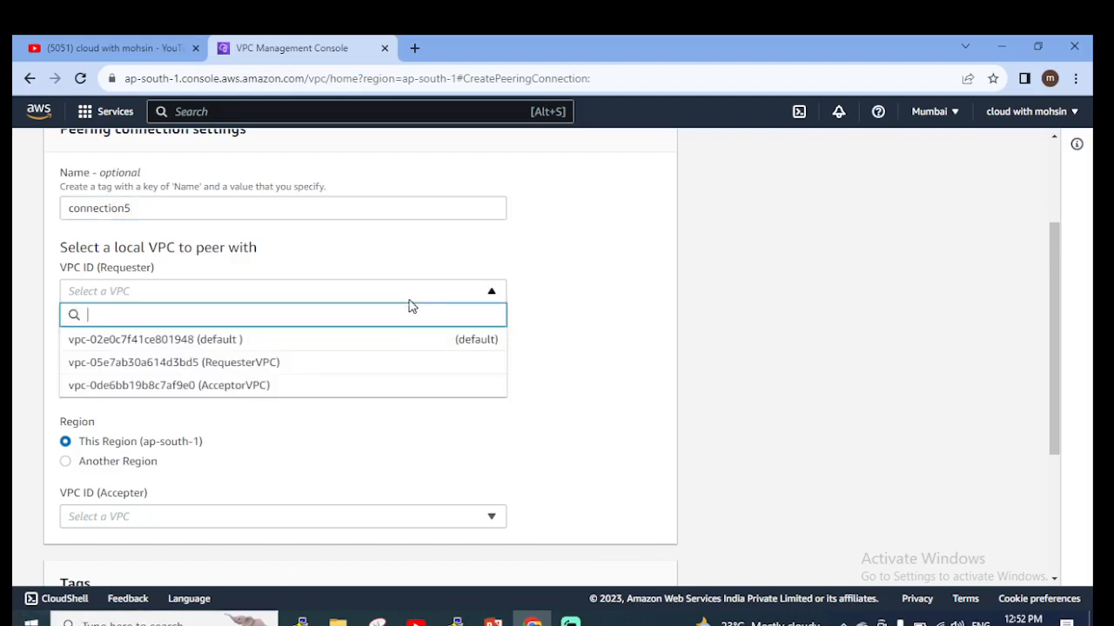
left_click(240, 370)
Choose AcceptorVPC as the accepter VPC in the same account and region, and create the peering connection.
scroll(365, 470, "down", 2)
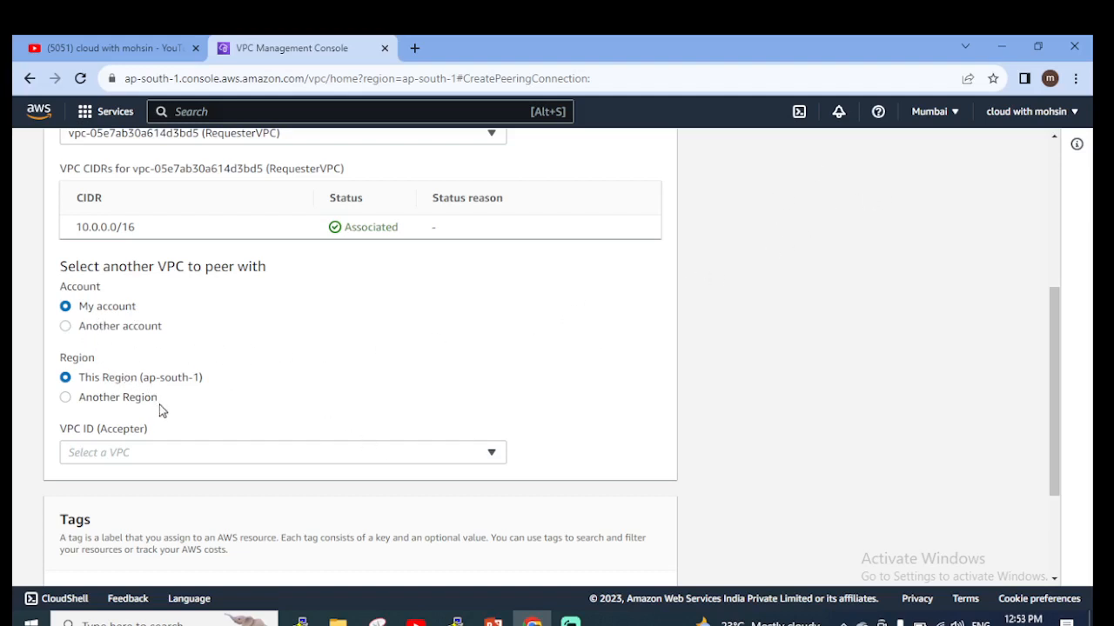
scroll(165, 389, "down", 1)
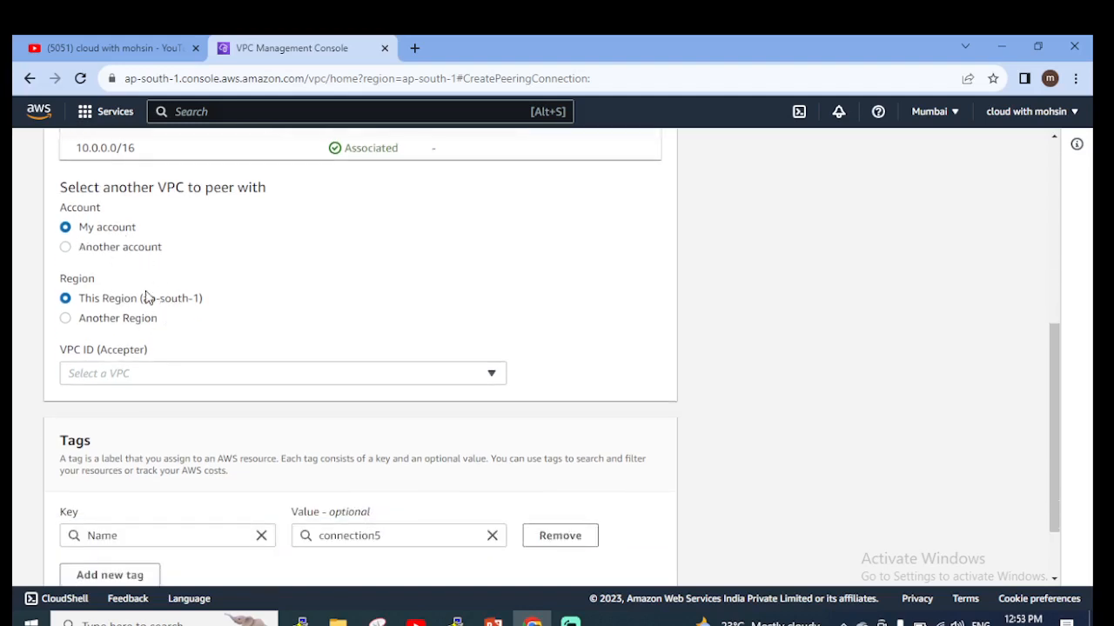
scroll(197, 412, "down", 1)
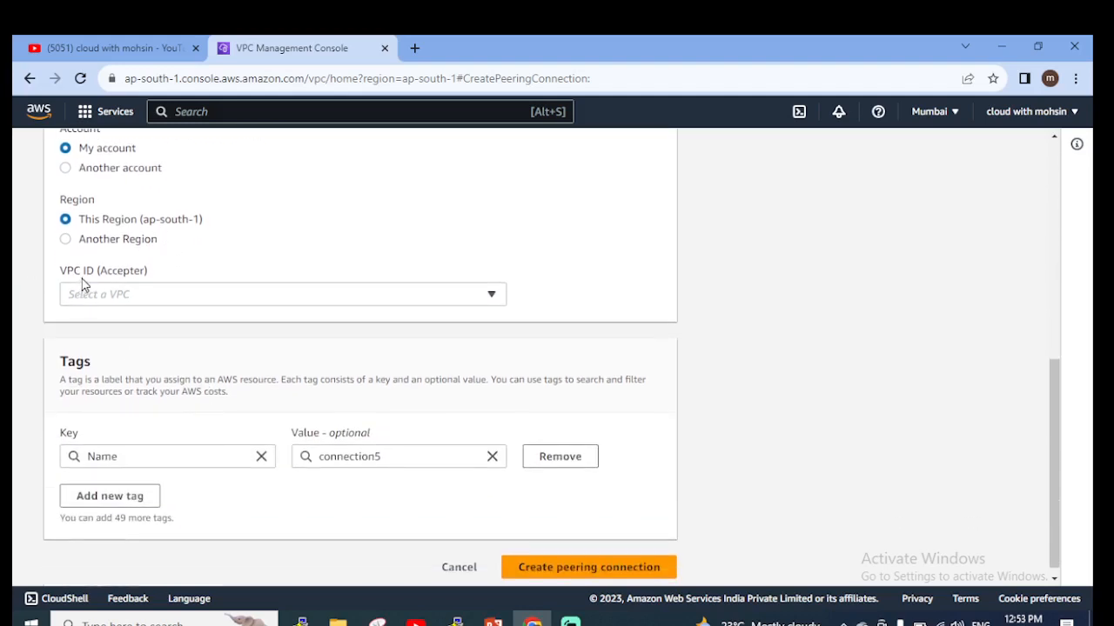
left_click(273, 298)
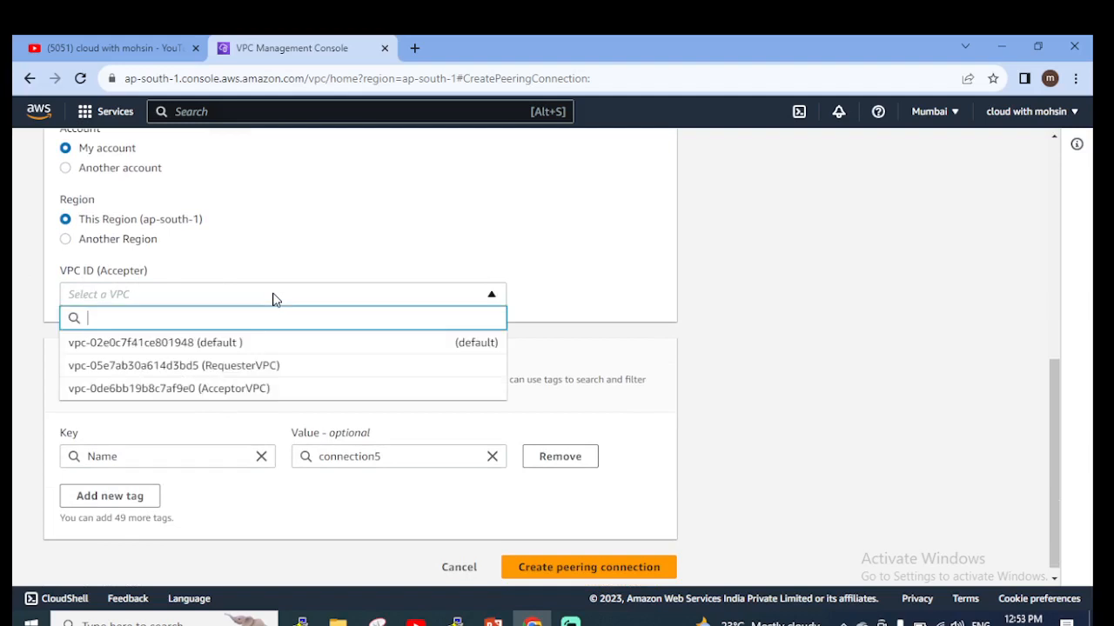
left_click(222, 388)
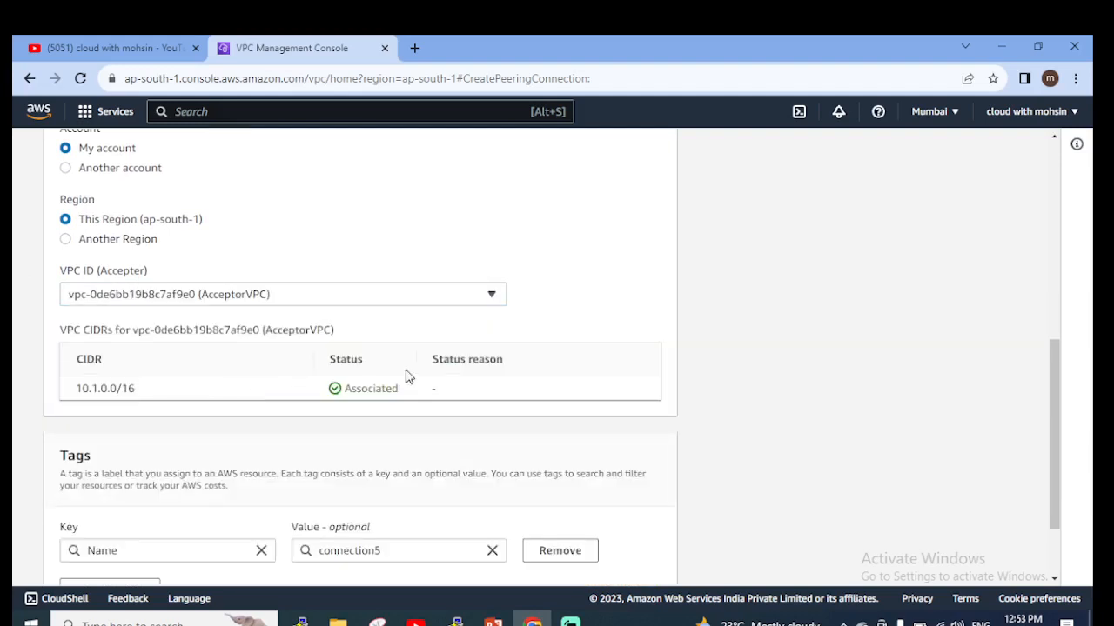
scroll(430, 366, "down", 1)
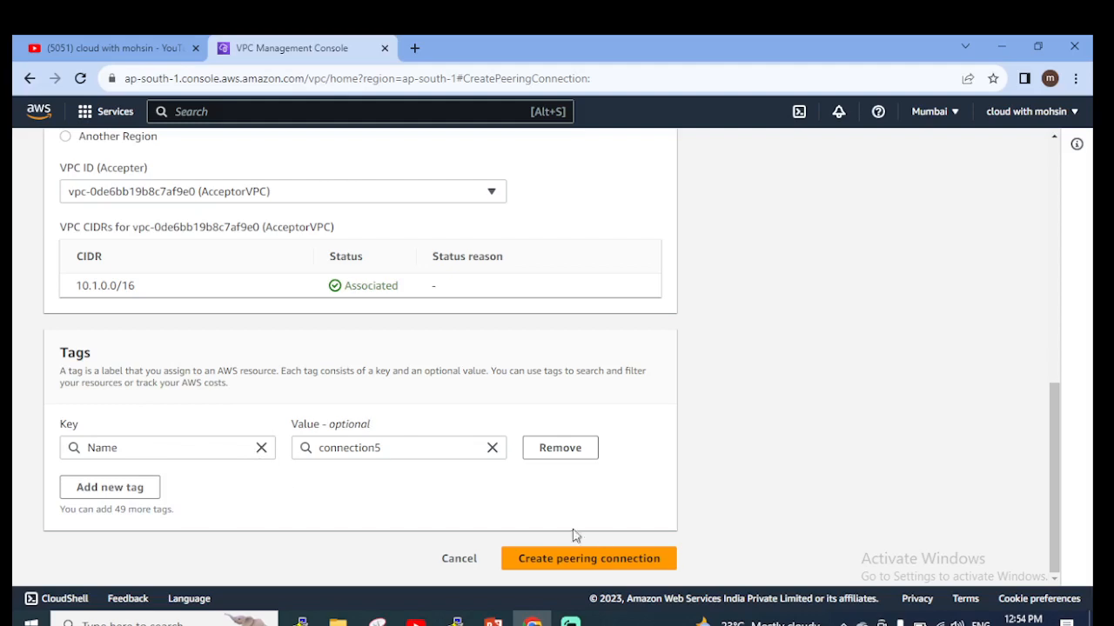
left_click(589, 562)
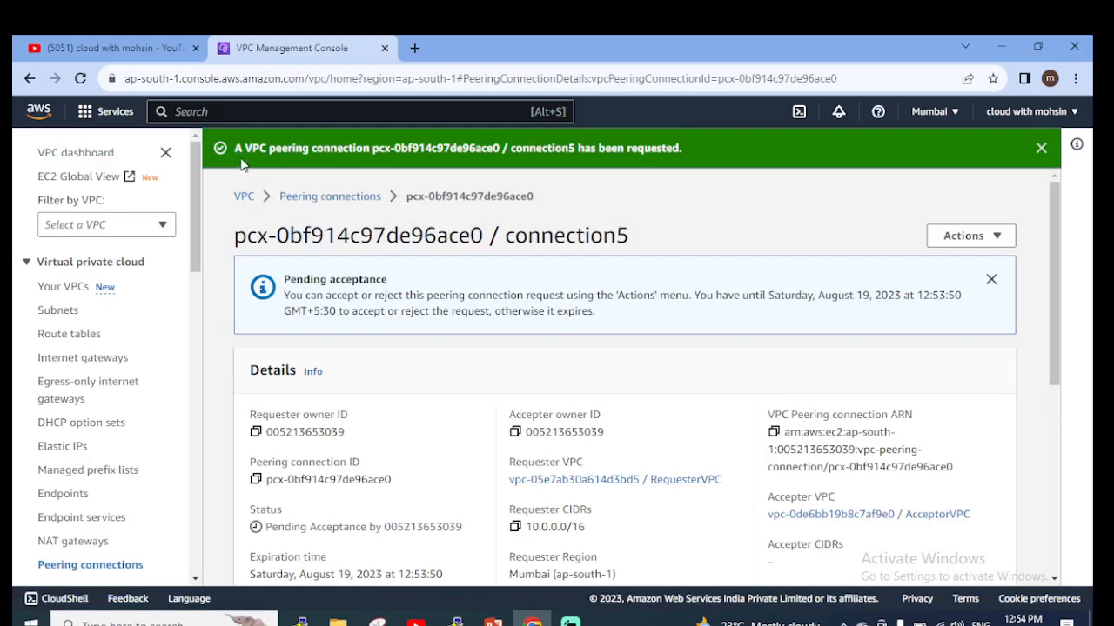
Select connection5 in the list of peering connections and accept its pending peering request.
left_click_drag(373, 150, 508, 150)
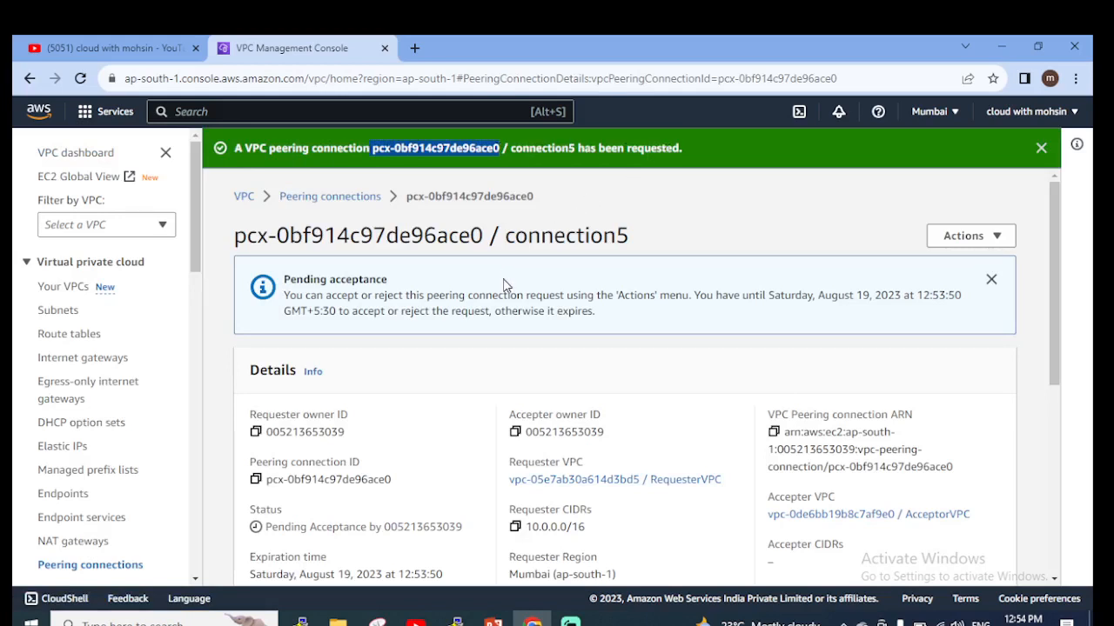
left_click(342, 206)
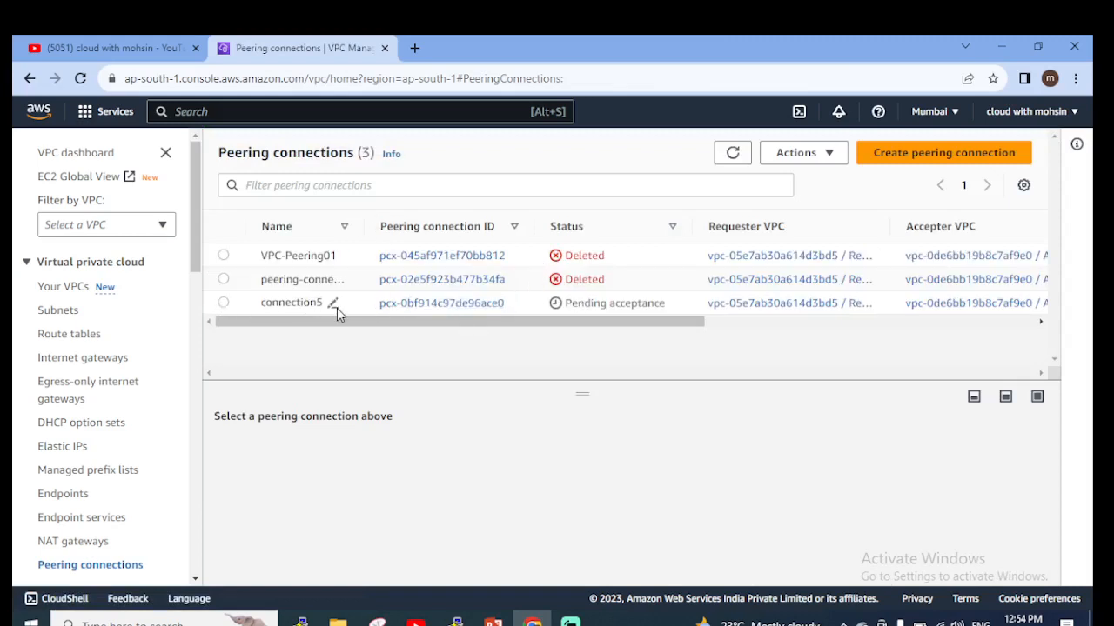
left_click(320, 311)
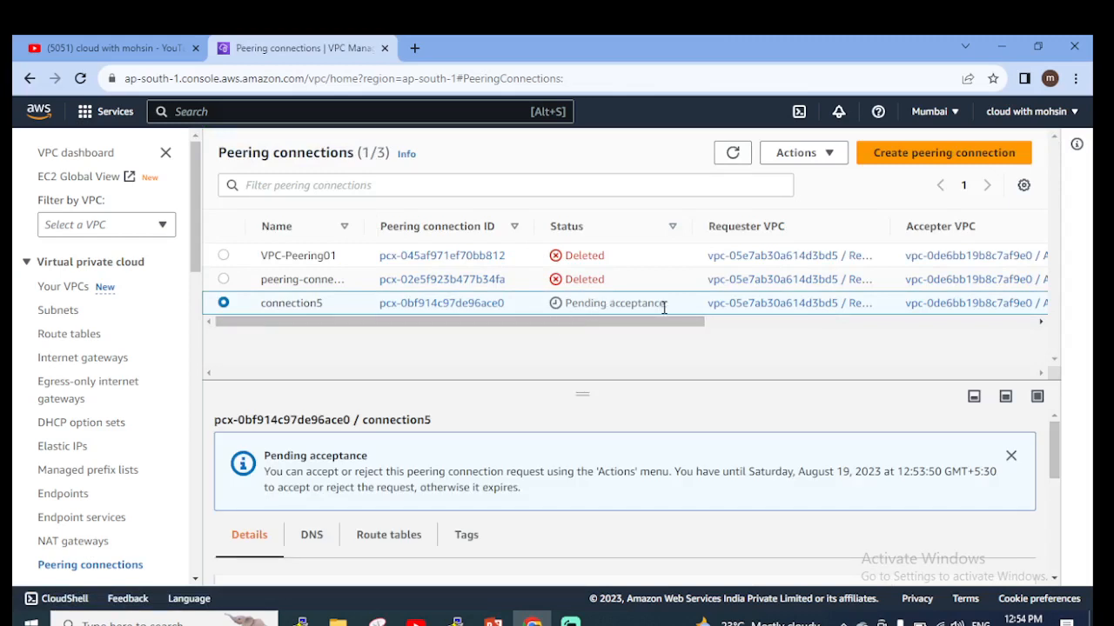
scroll(513, 452, "down", 2)
scroll(487, 453, "up", 2)
left_click(825, 157)
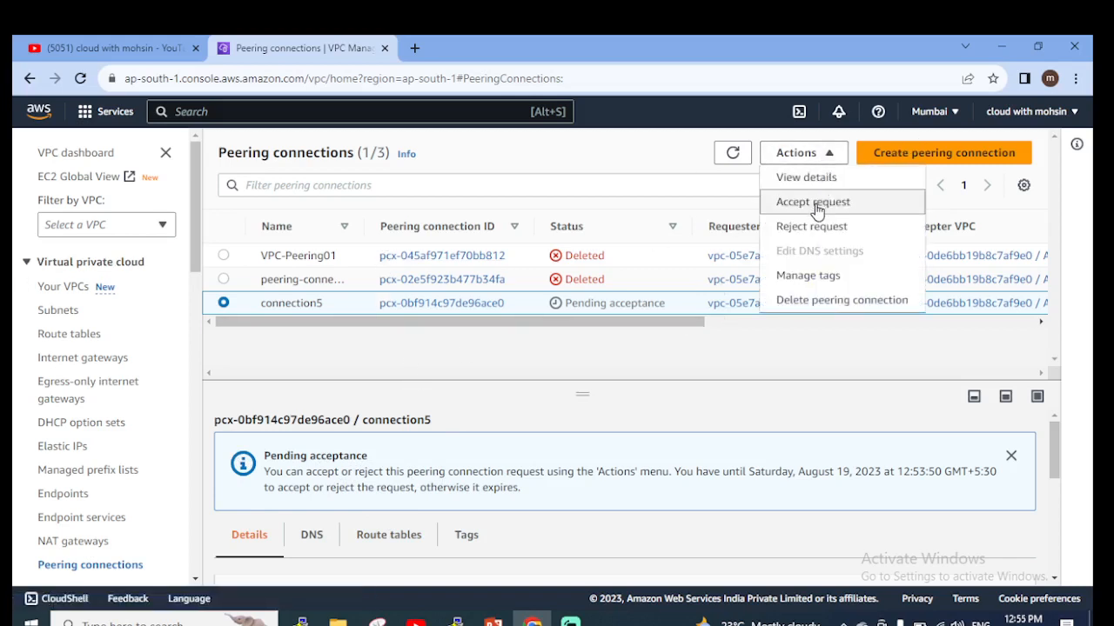
left_click(814, 209)
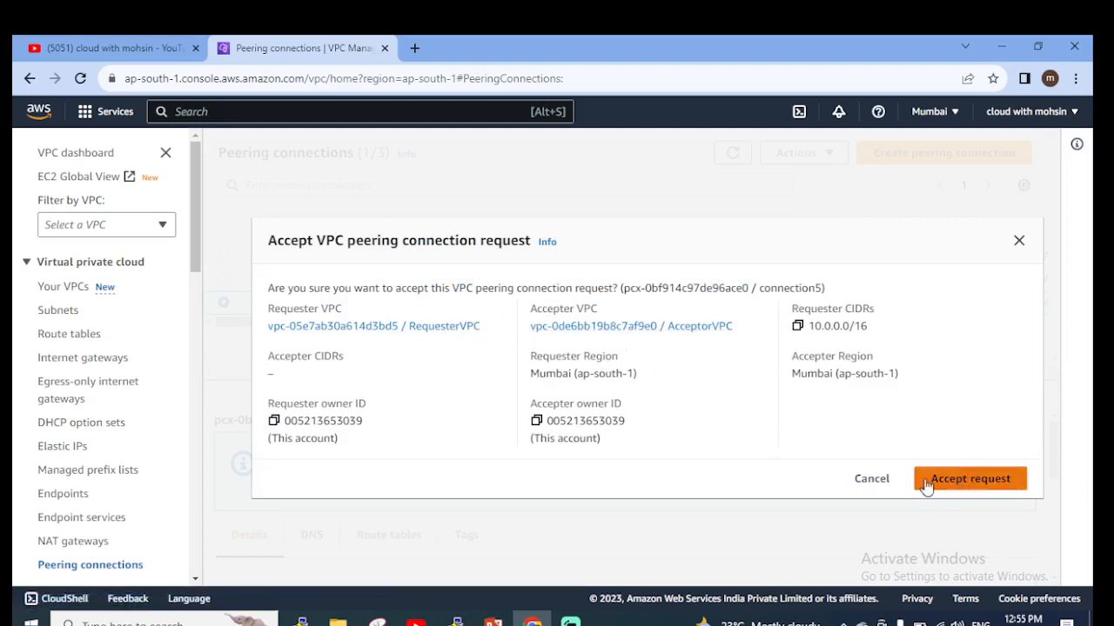
left_click(981, 487)
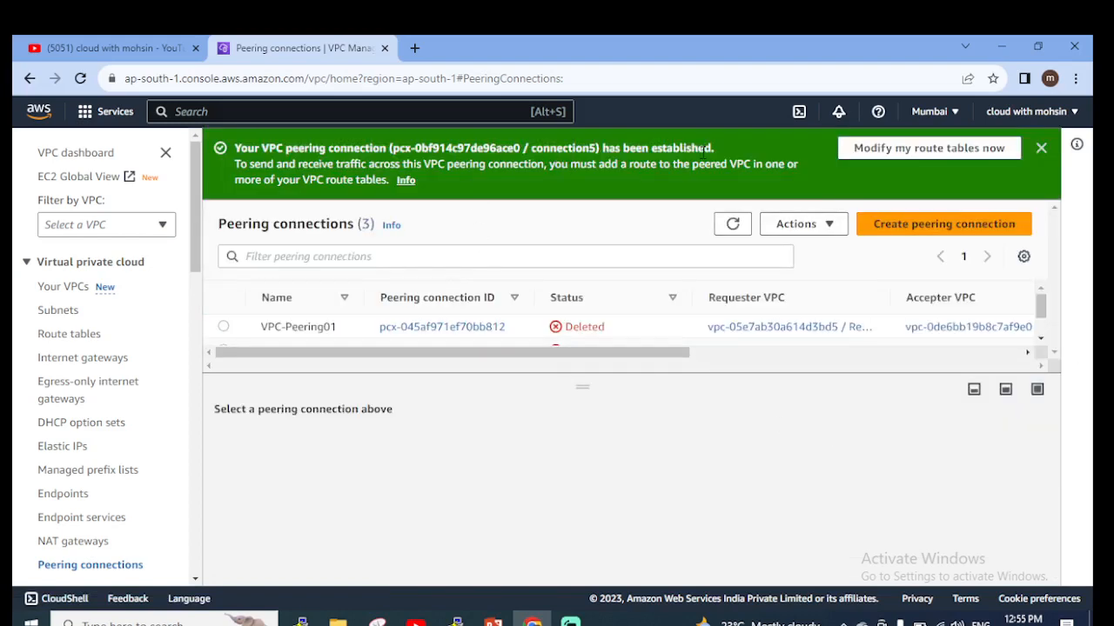
Open the connection5 peering connection and examine its status, requester and accepter details, and associated route tables.
scroll(601, 303, "down", 2)
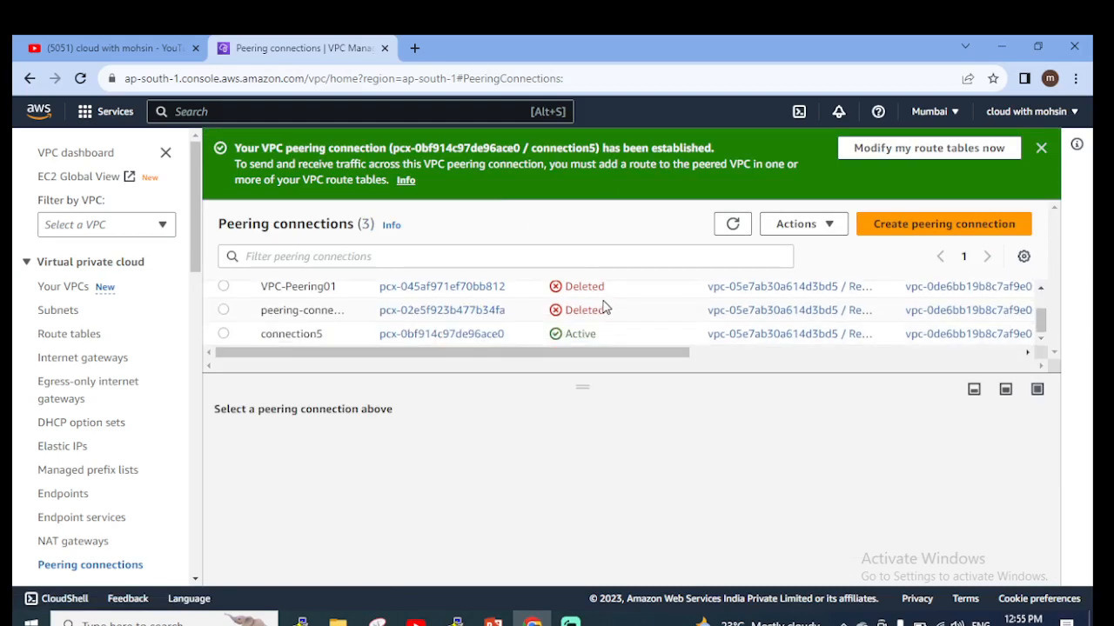
left_click(407, 337)
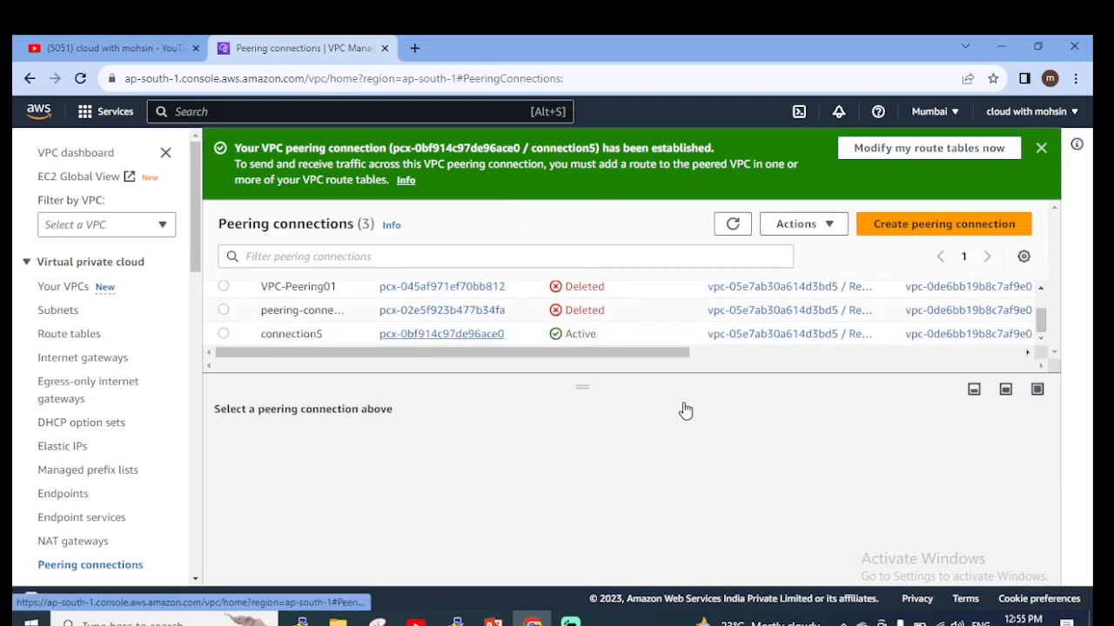
scroll(622, 423, "down", 2)
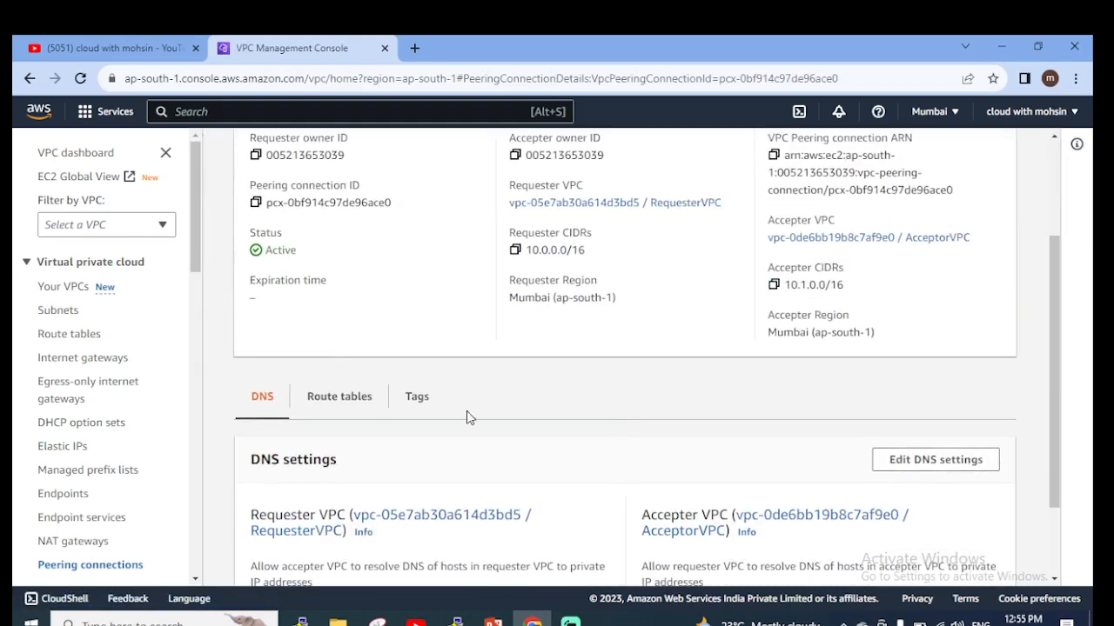
scroll(360, 316, "down", 1)
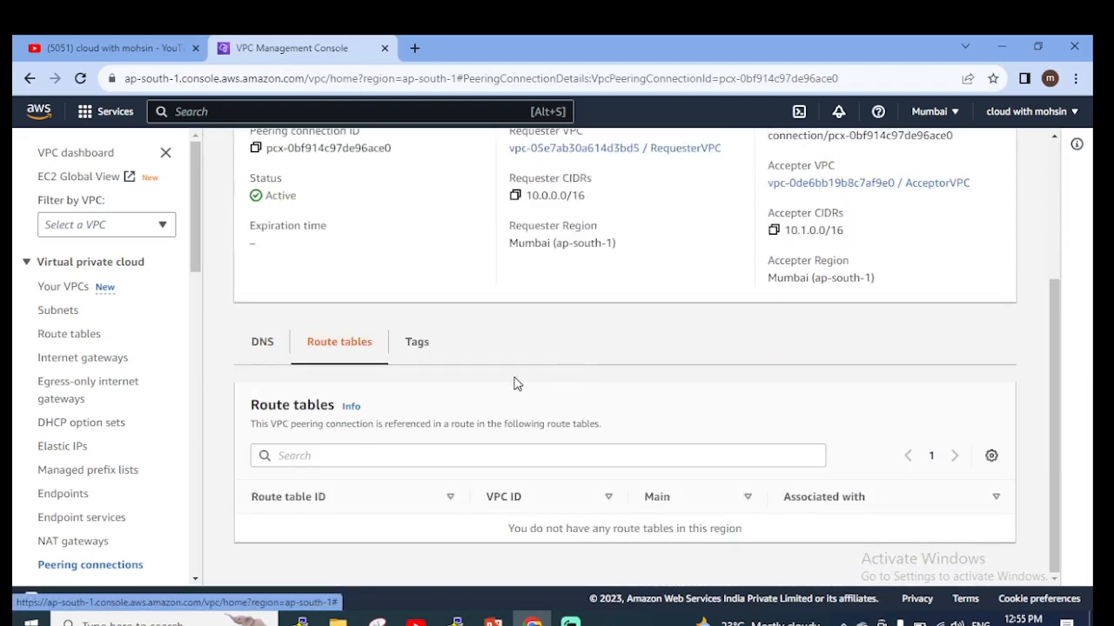
scroll(518, 377, "up", 3)
scroll(518, 383, "up", 1)
scroll(518, 383, "down", 2)
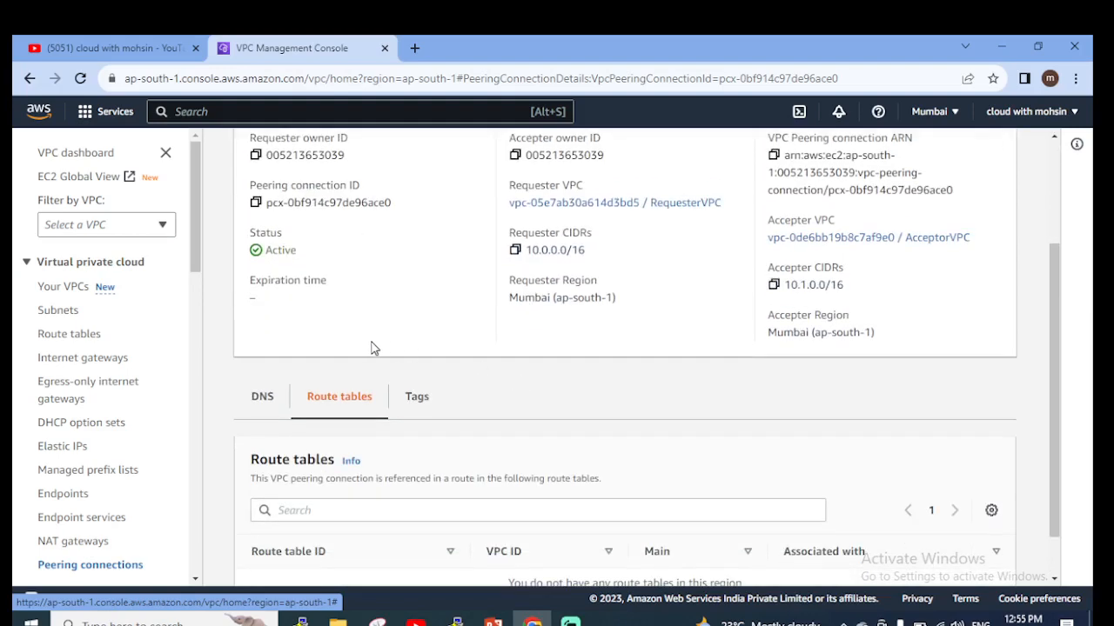
scroll(372, 348, "up", 2)
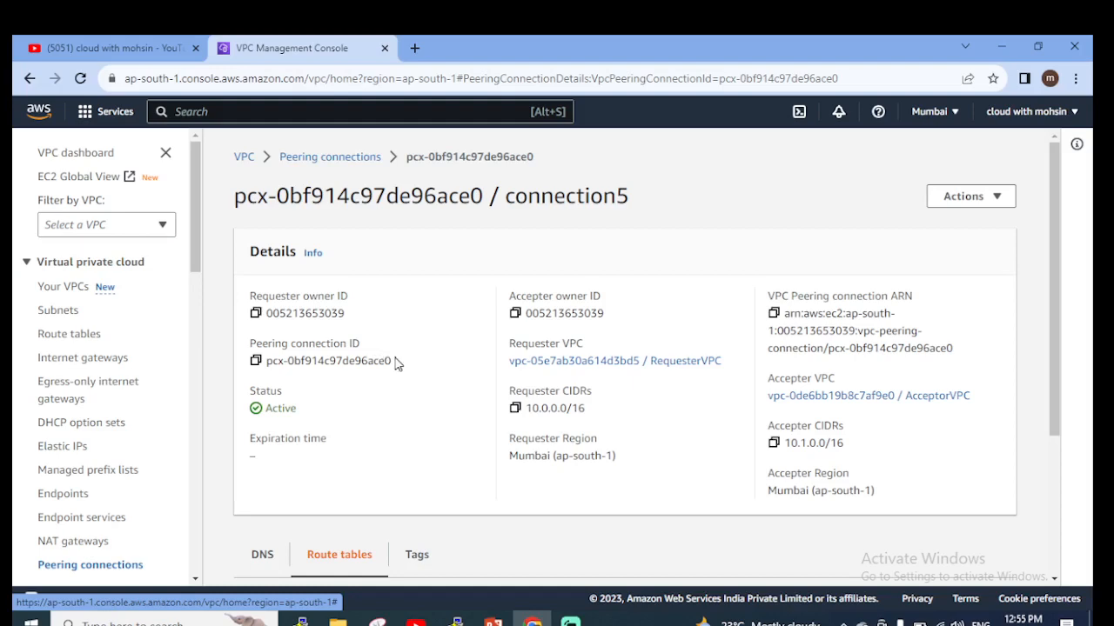
scroll(387, 359, "down", 3)
scroll(391, 364, "up", 3)
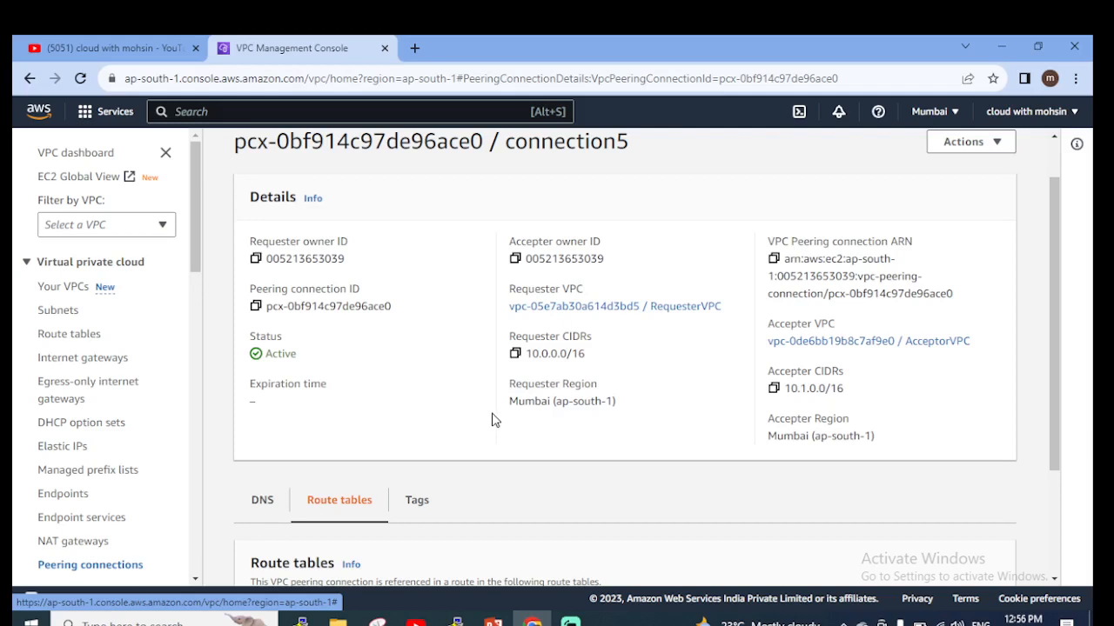
scroll(370, 337, "up", 1)
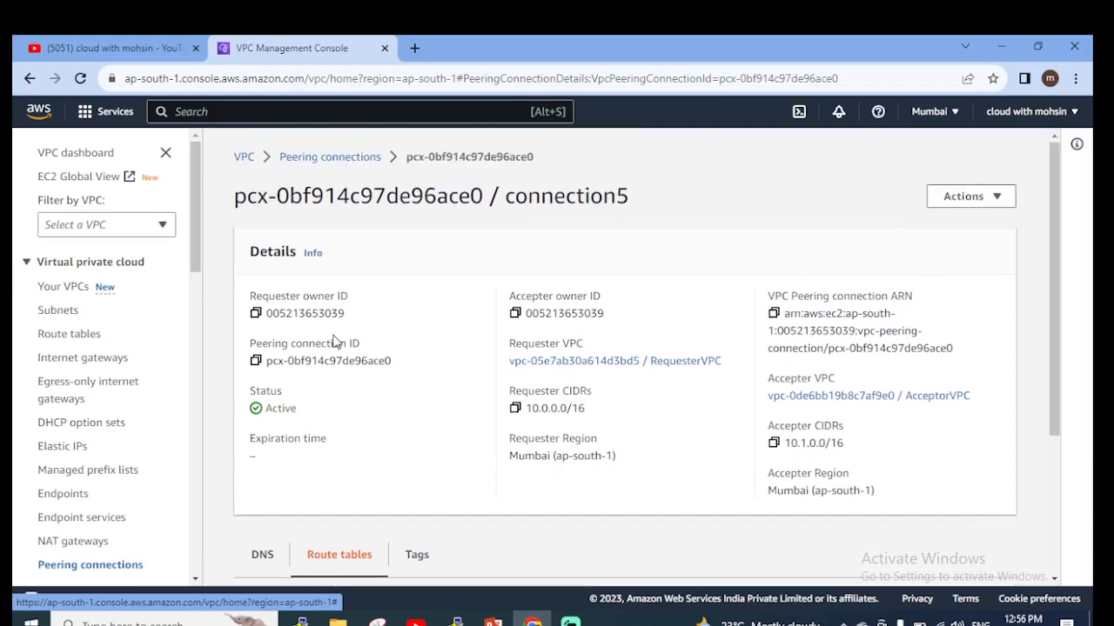
Go to the VPC route tables and open the details of requester-vpc-rt01.
left_click(68, 337)
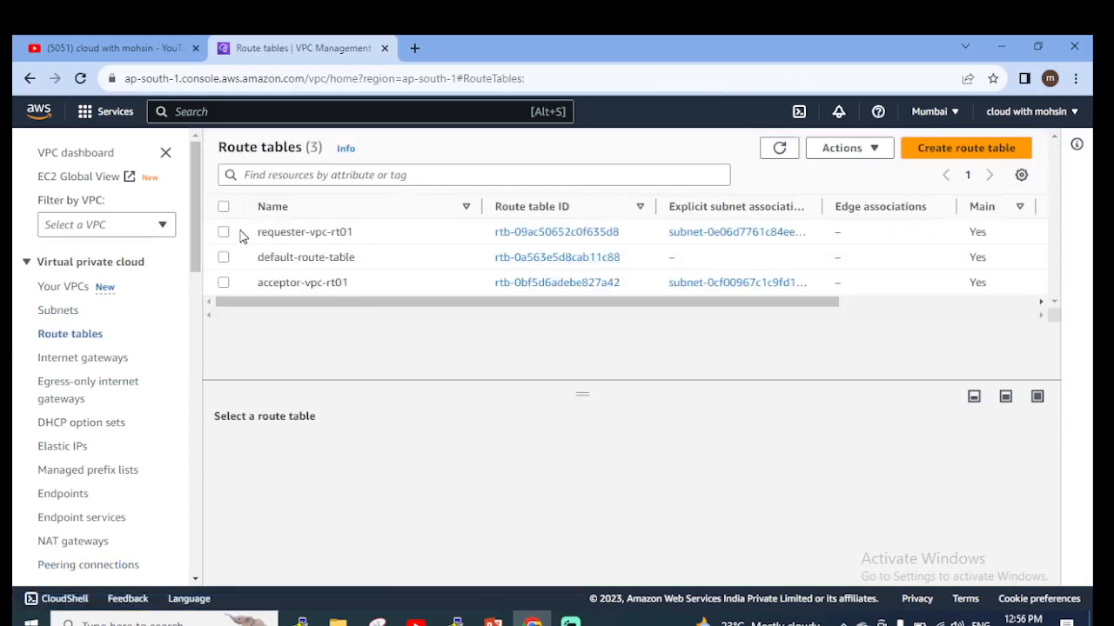
left_click_drag(257, 235, 346, 235)
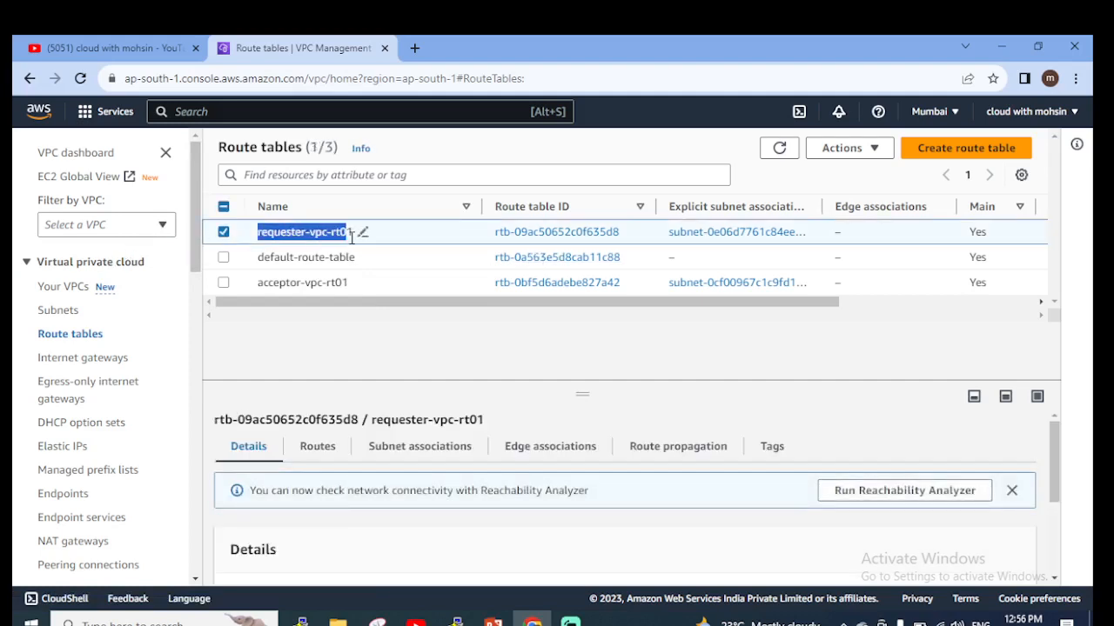
left_click(223, 232)
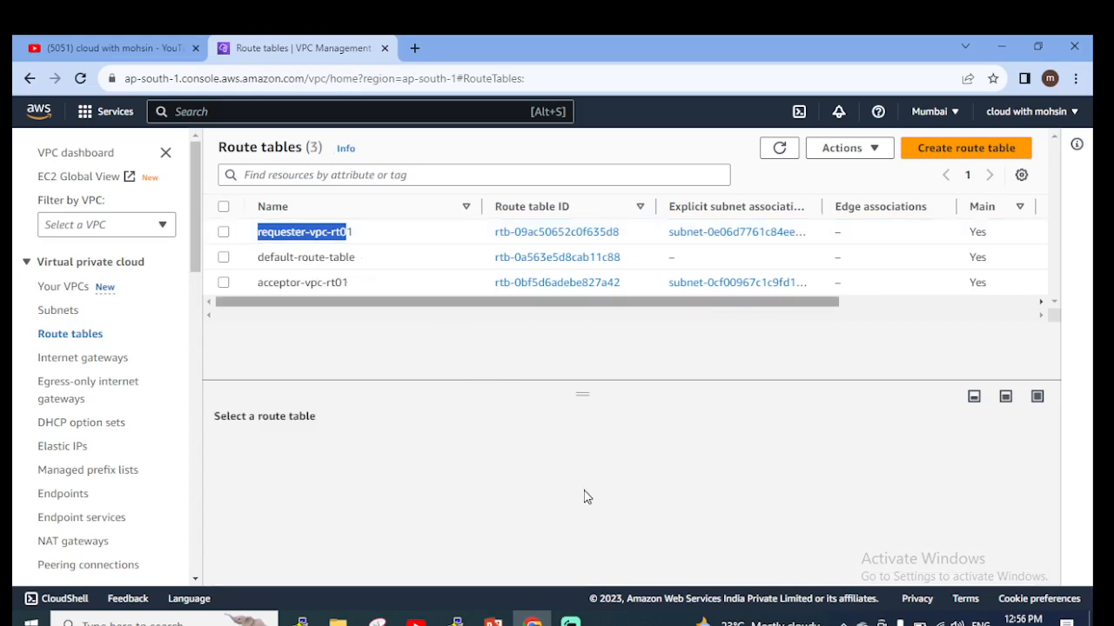
left_click(587, 495)
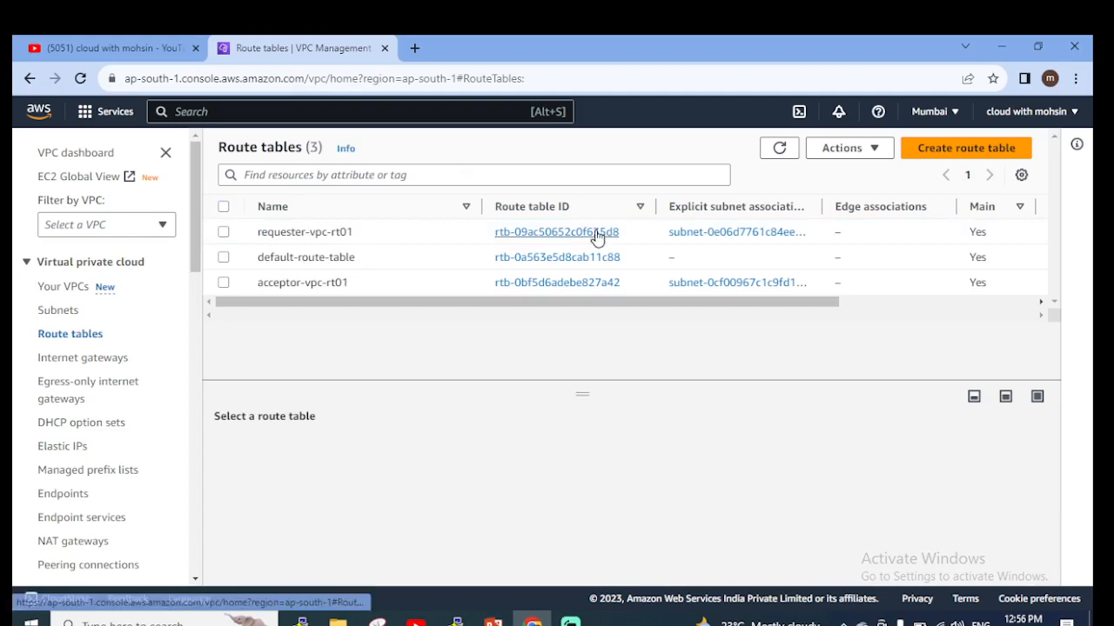
left_click(547, 242)
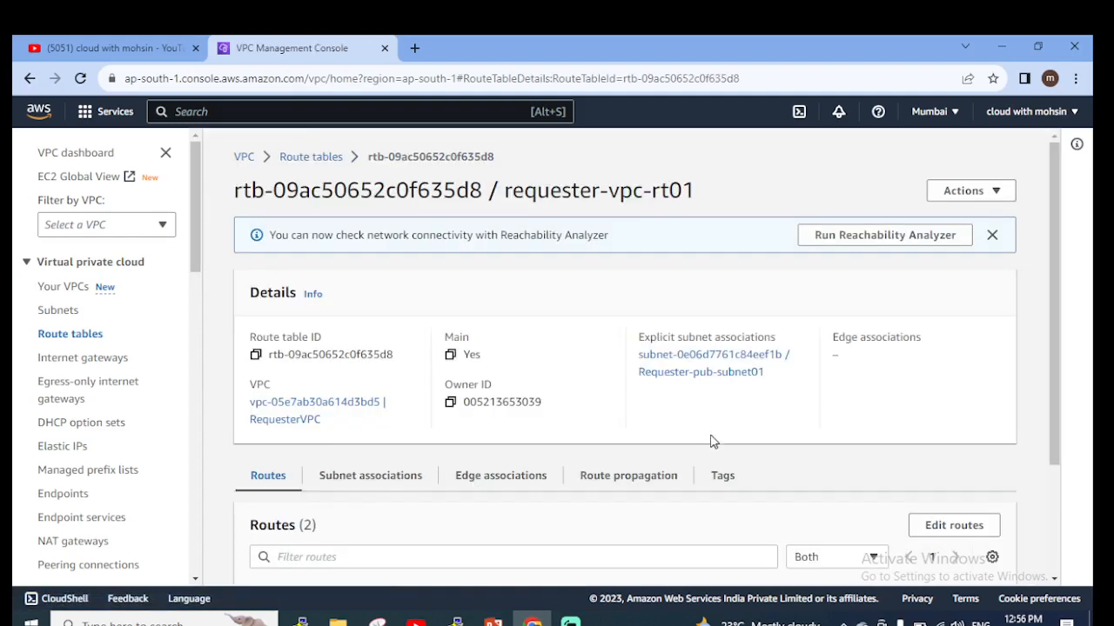
Review the existing routes of the requester-vpc-rt01 route table and open them for editing.
scroll(716, 431, "down", 2)
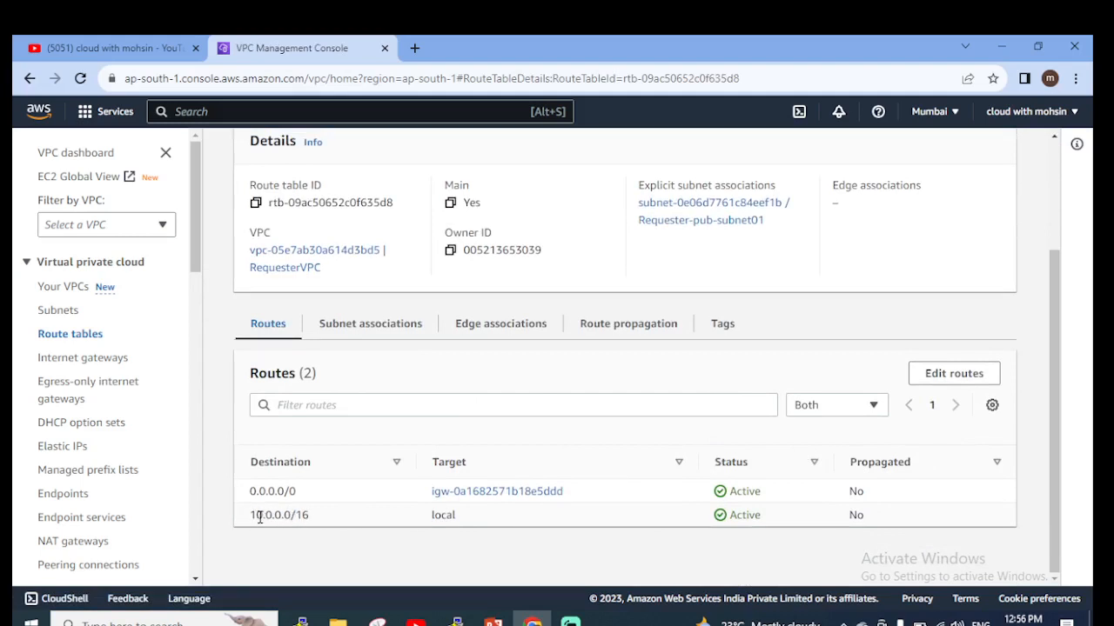
left_click_drag(251, 515, 481, 530)
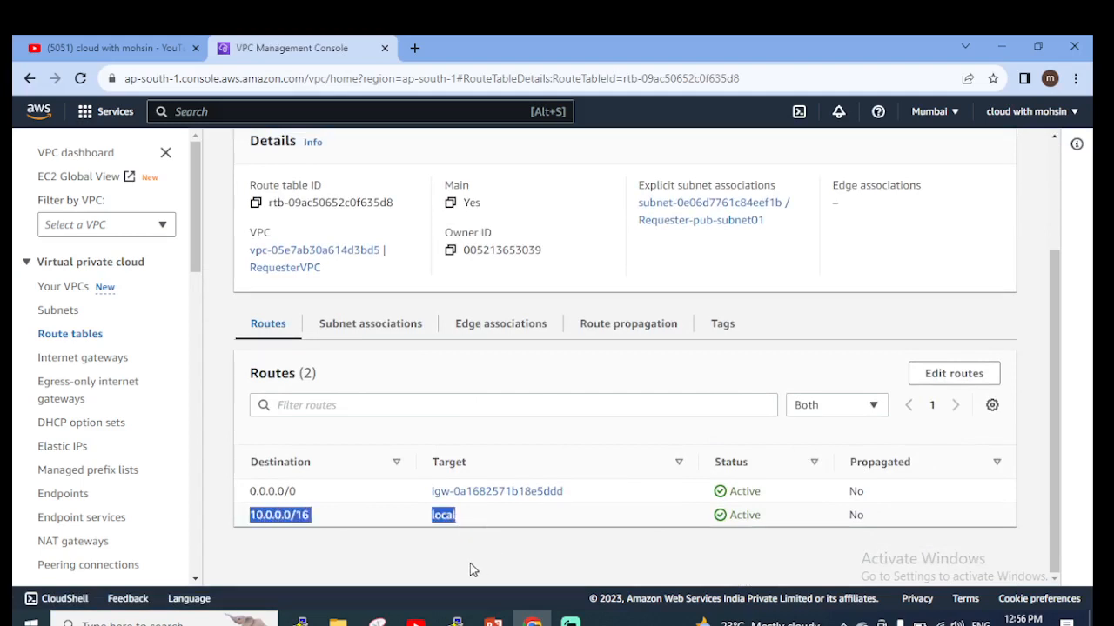
left_click(474, 570)
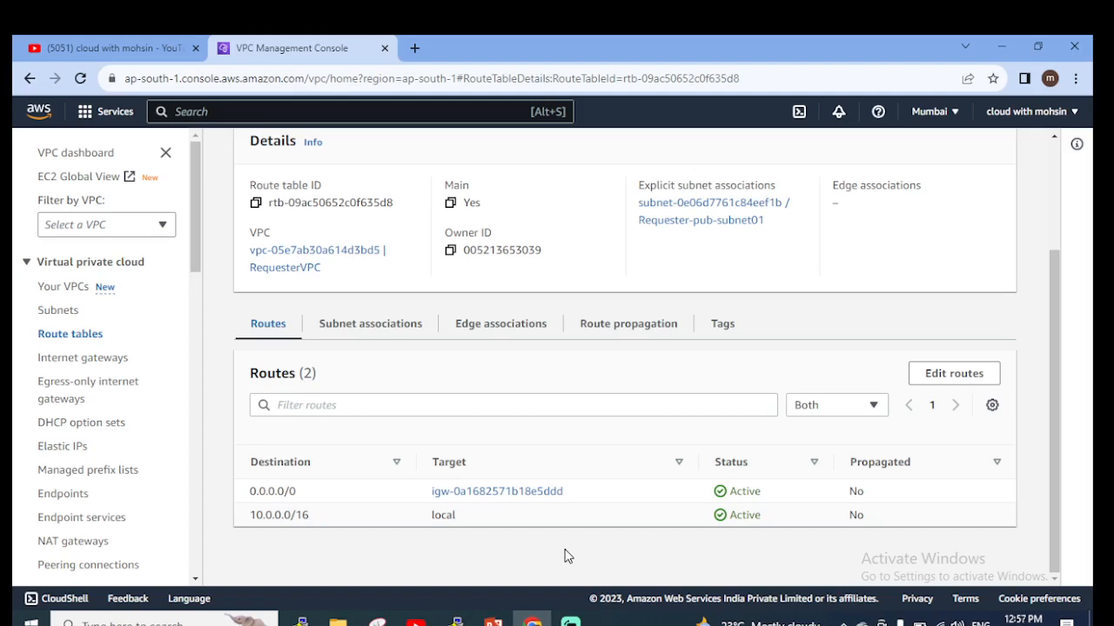
left_click(967, 383)
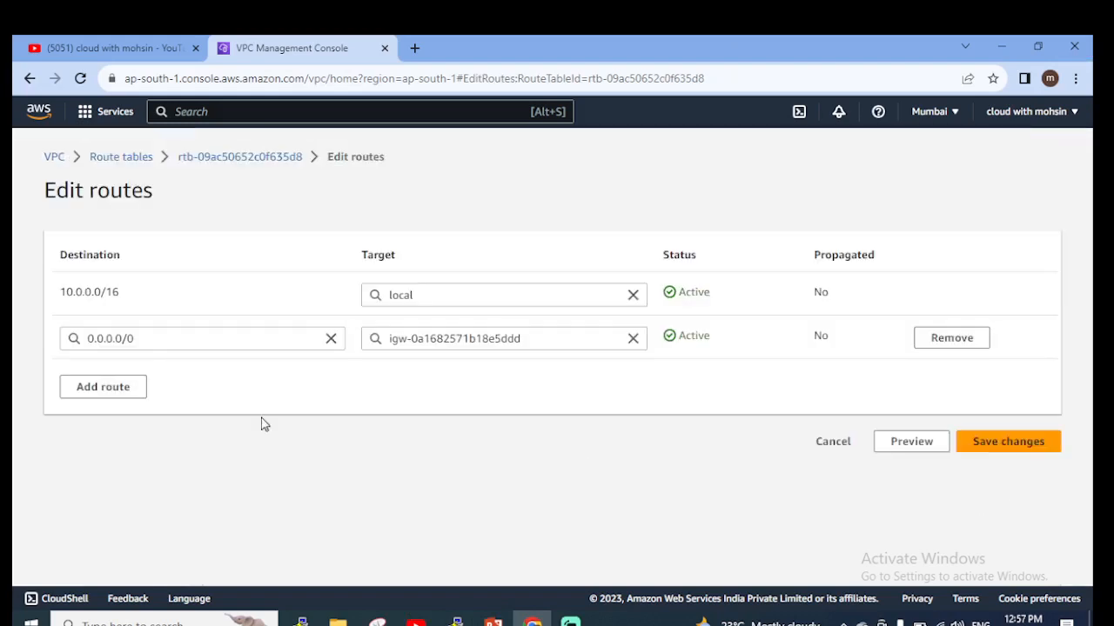
Add a new route to the requester-vpc-rt01 route table with destination 10.1.0.0/32.
left_click(124, 390)
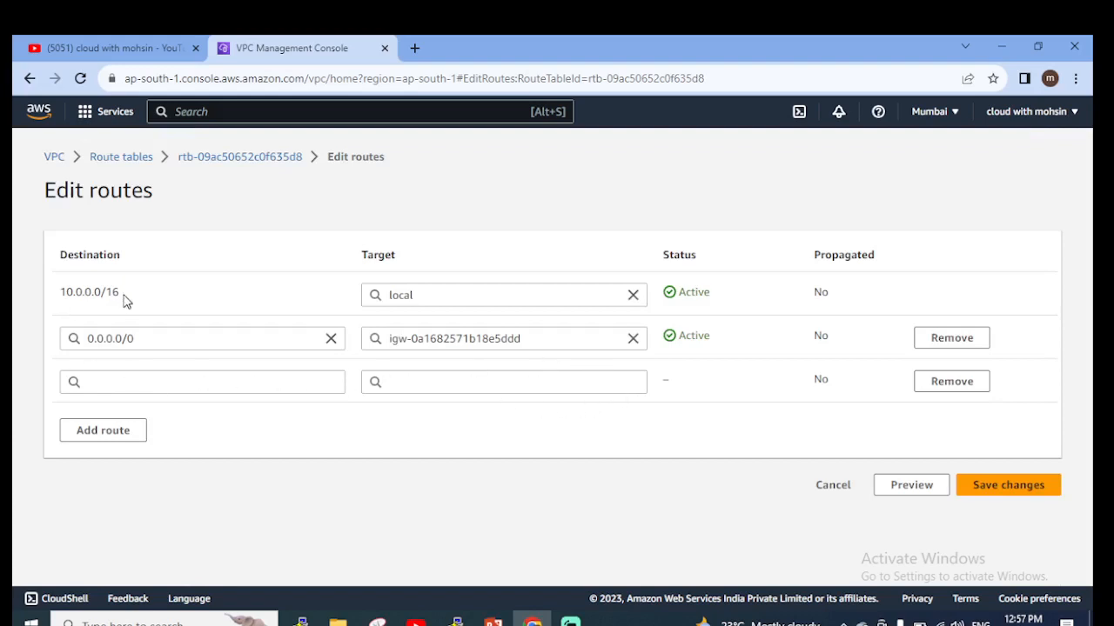
left_click_drag(61, 291, 120, 302)
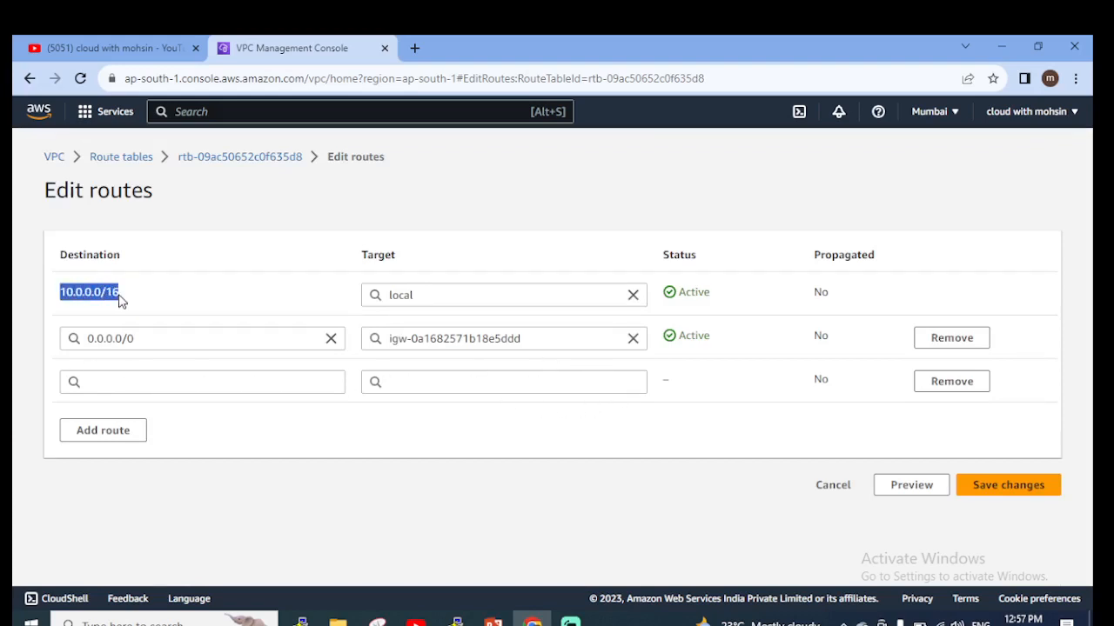
left_click(276, 460)
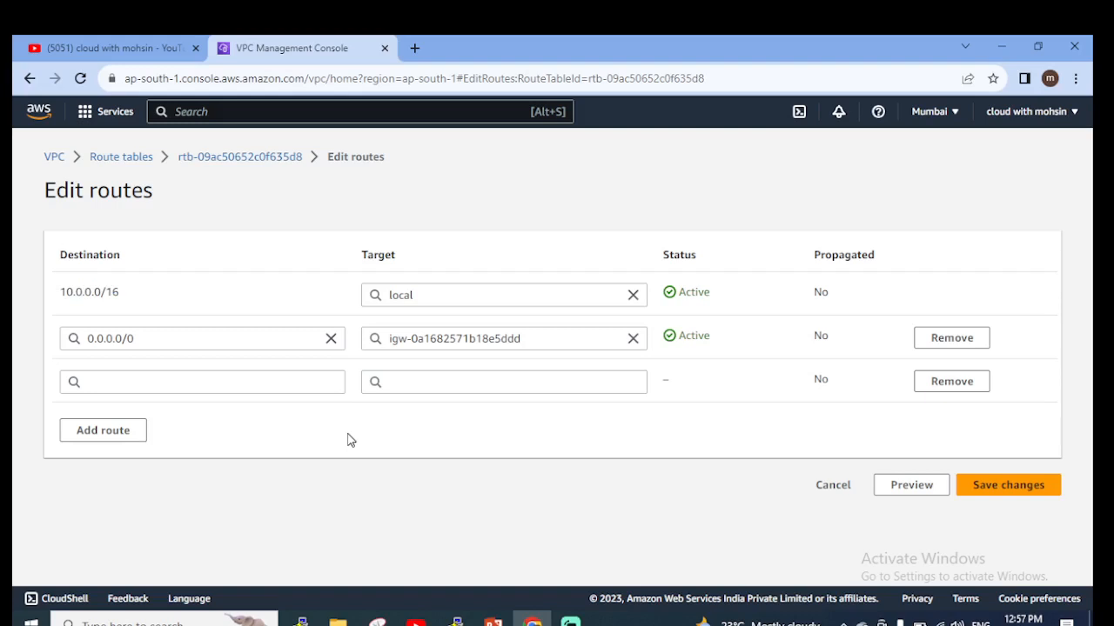
left_click(245, 391)
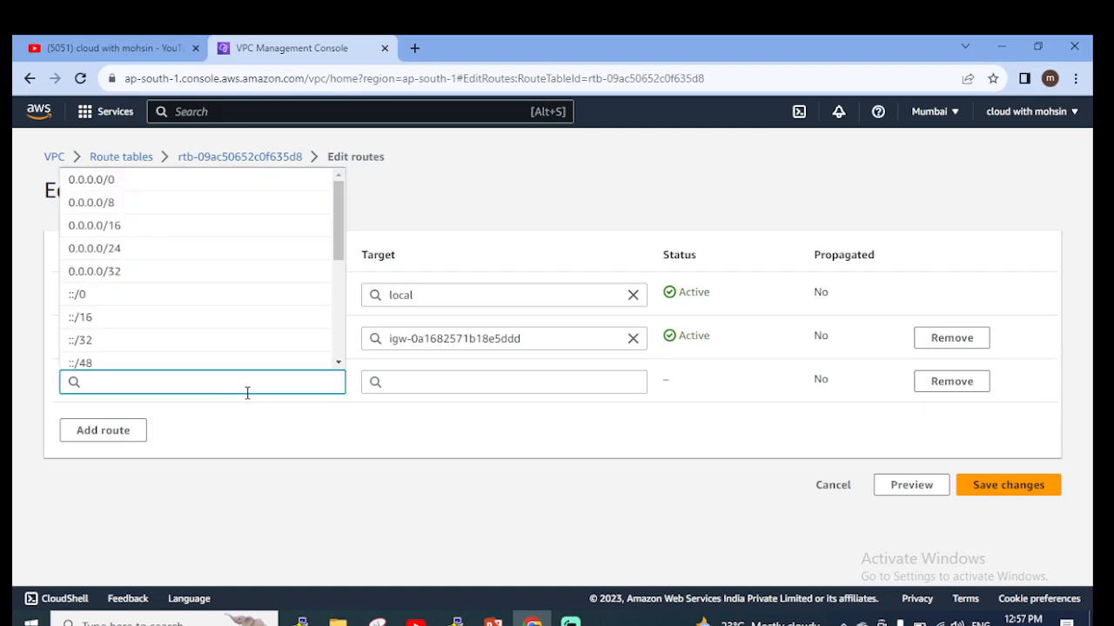
type("10.1.0.0/32")
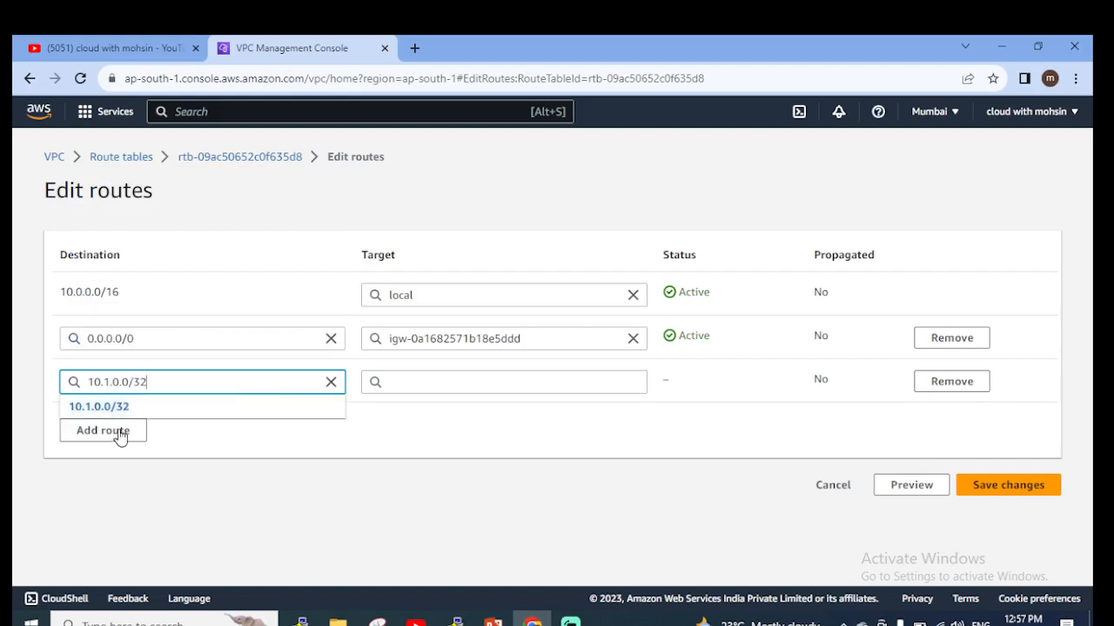
left_click(118, 416)
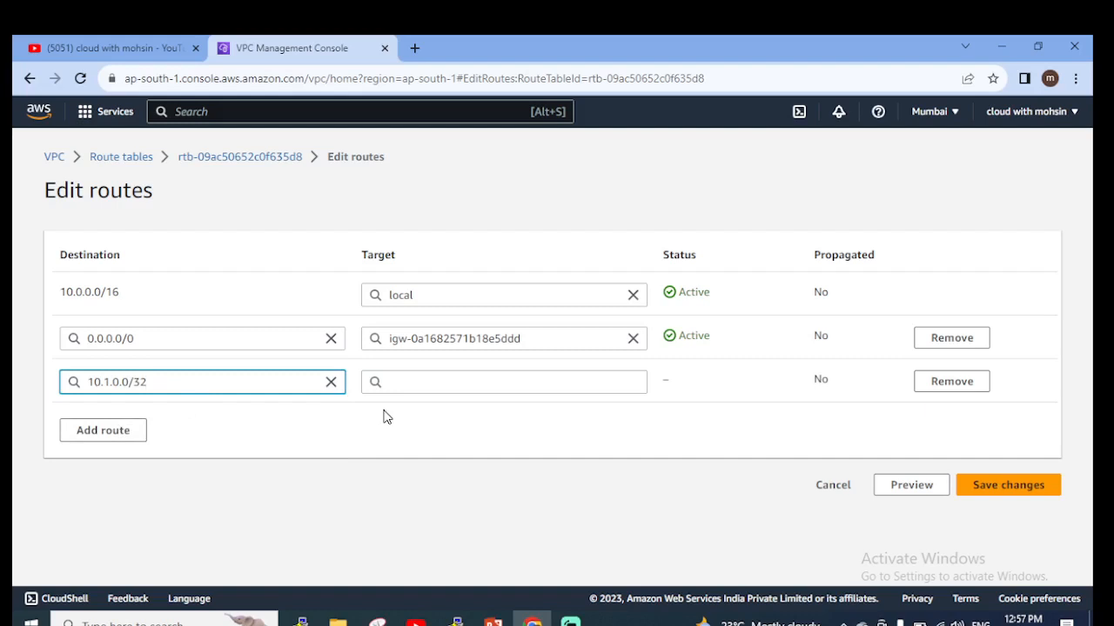
Set the new route's target to the peering connection connection5 and save the route changes.
left_click(441, 386)
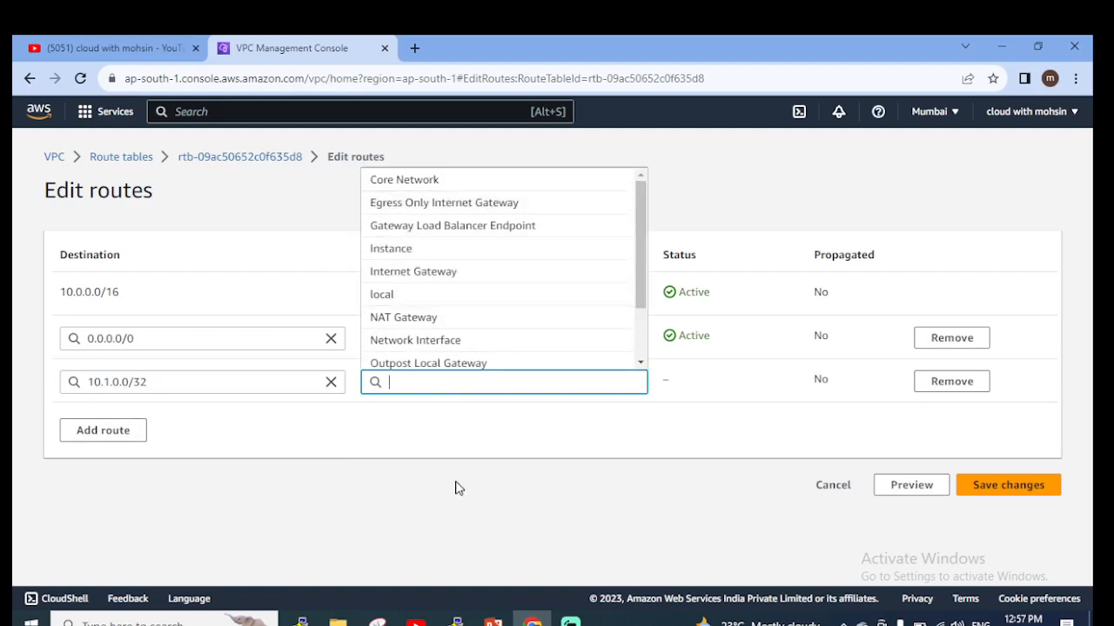
scroll(433, 241, "down", 2)
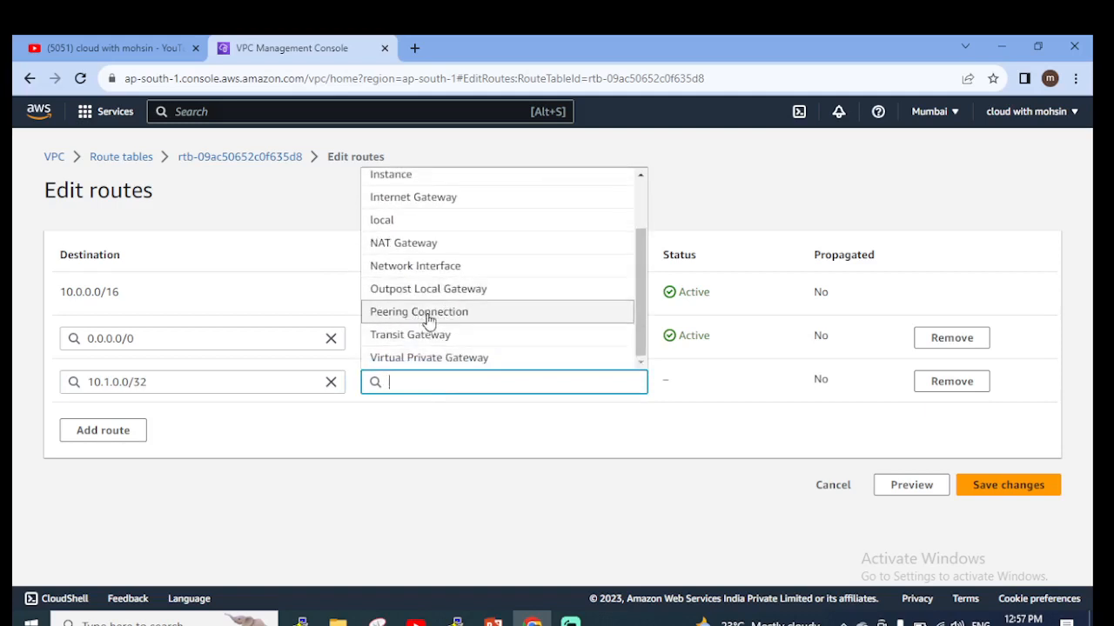
left_click(435, 313)
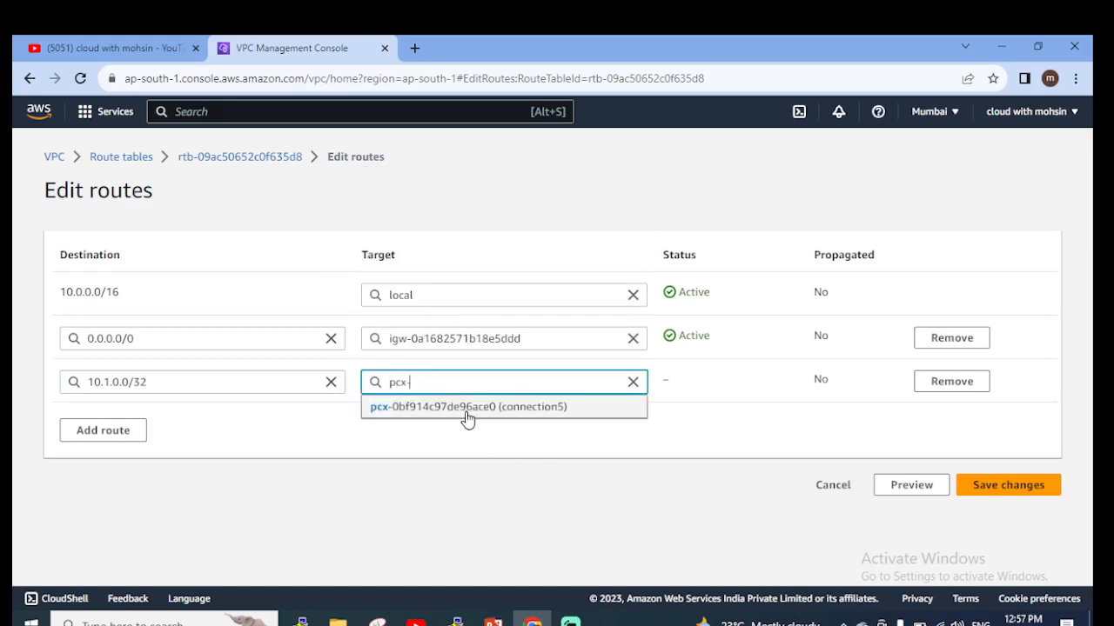
left_click(530, 408)
left_click(551, 440)
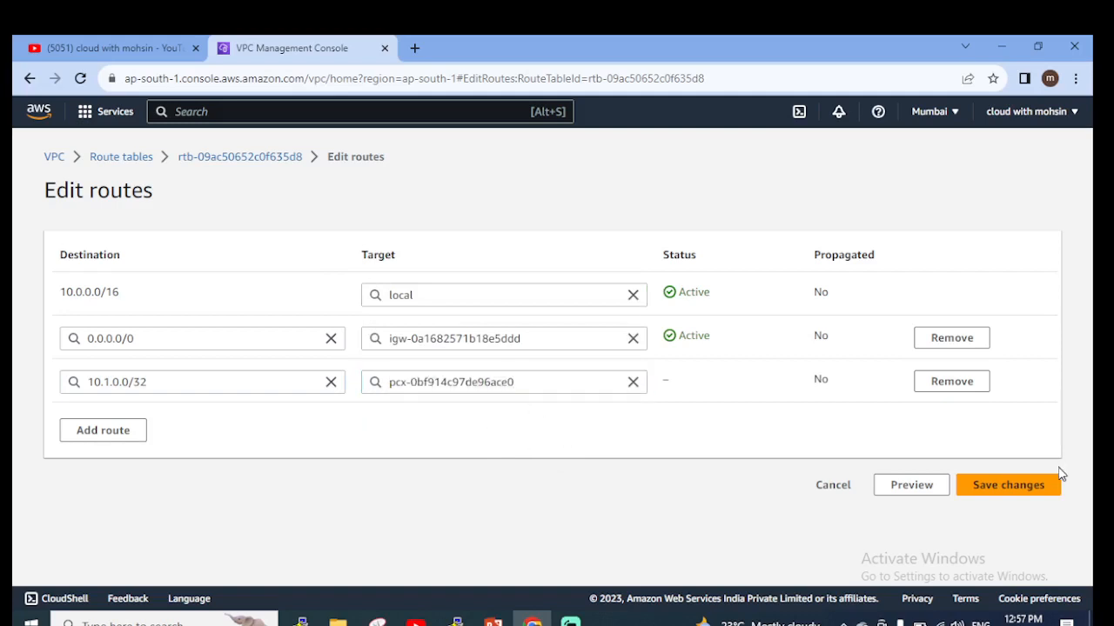
left_click(1029, 494)
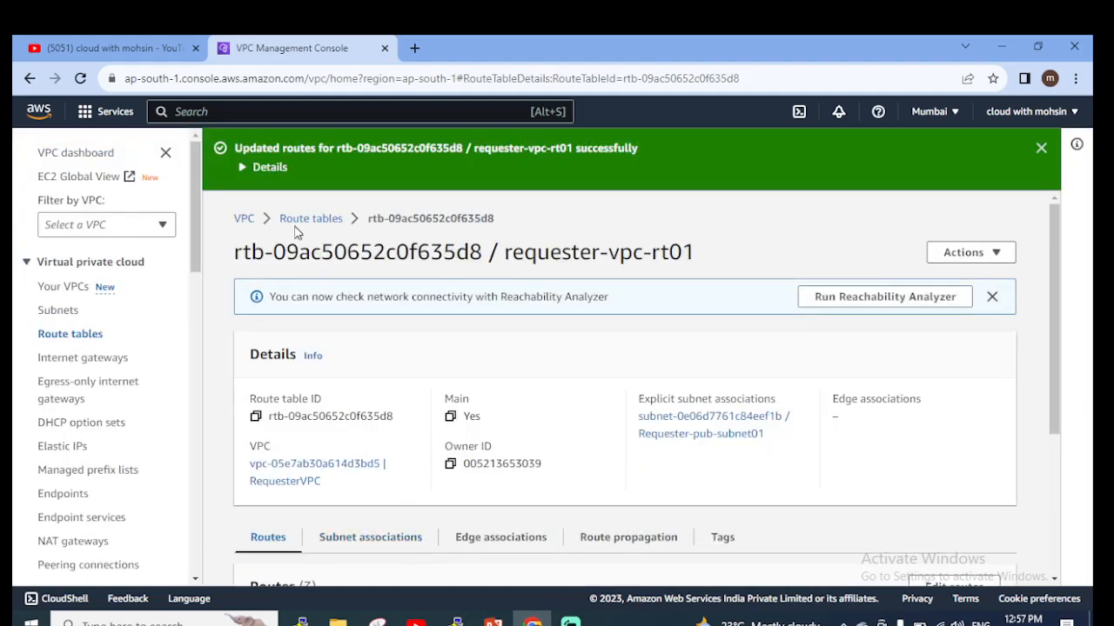
Review the updated routes and details of requester-vpc-rt01, and dismiss the update notification.
scroll(547, 444, "down", 3)
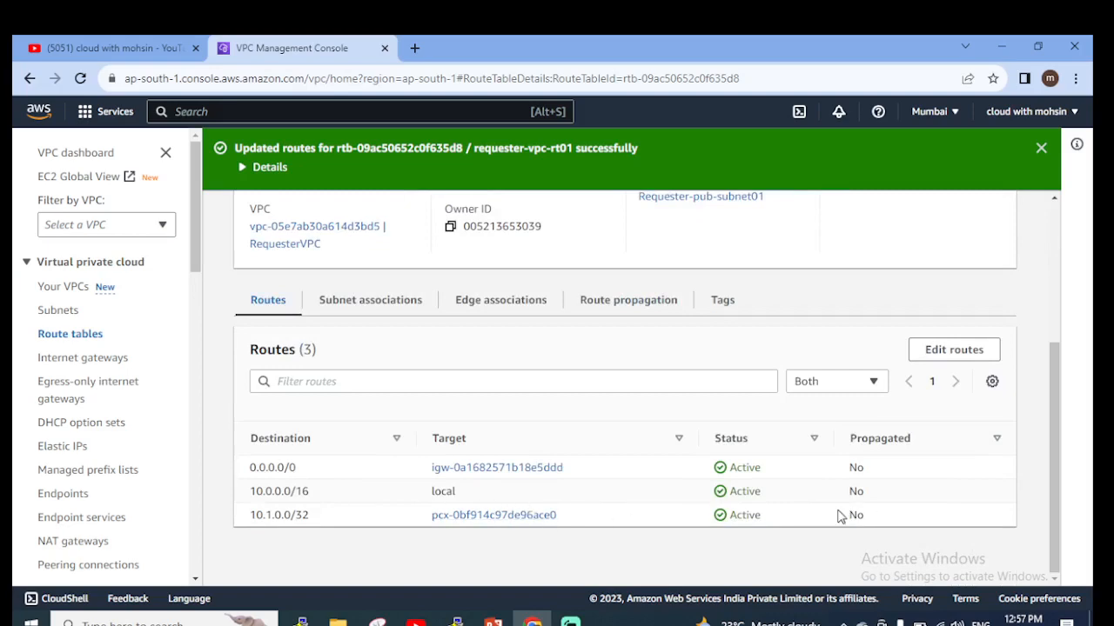
scroll(722, 487, "up", 3)
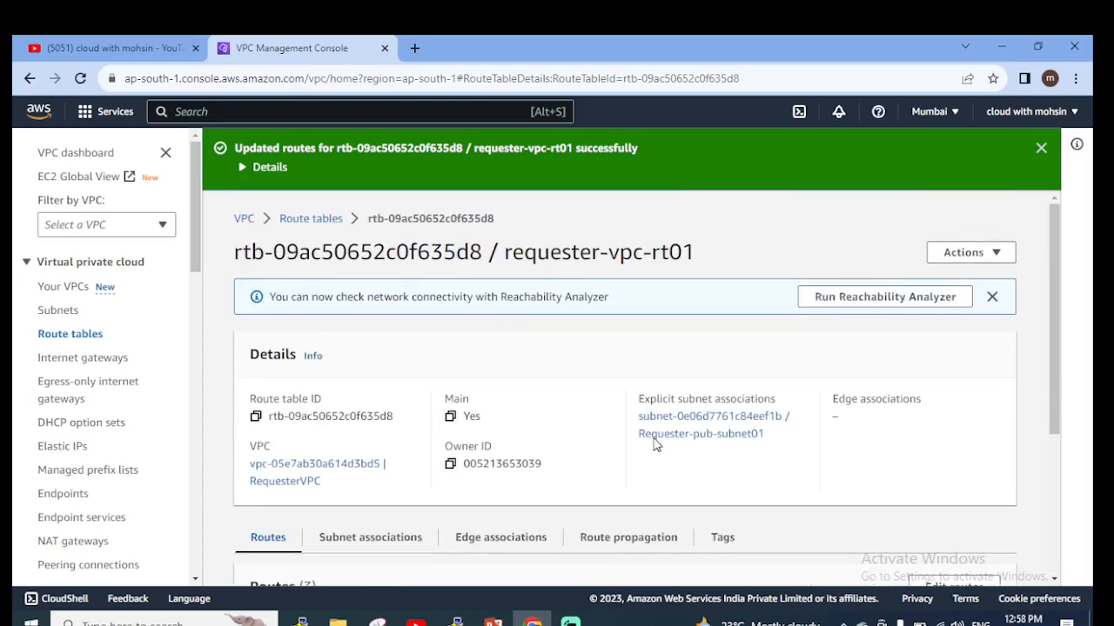
scroll(670, 435, "down", 3)
scroll(670, 438, "up", 3)
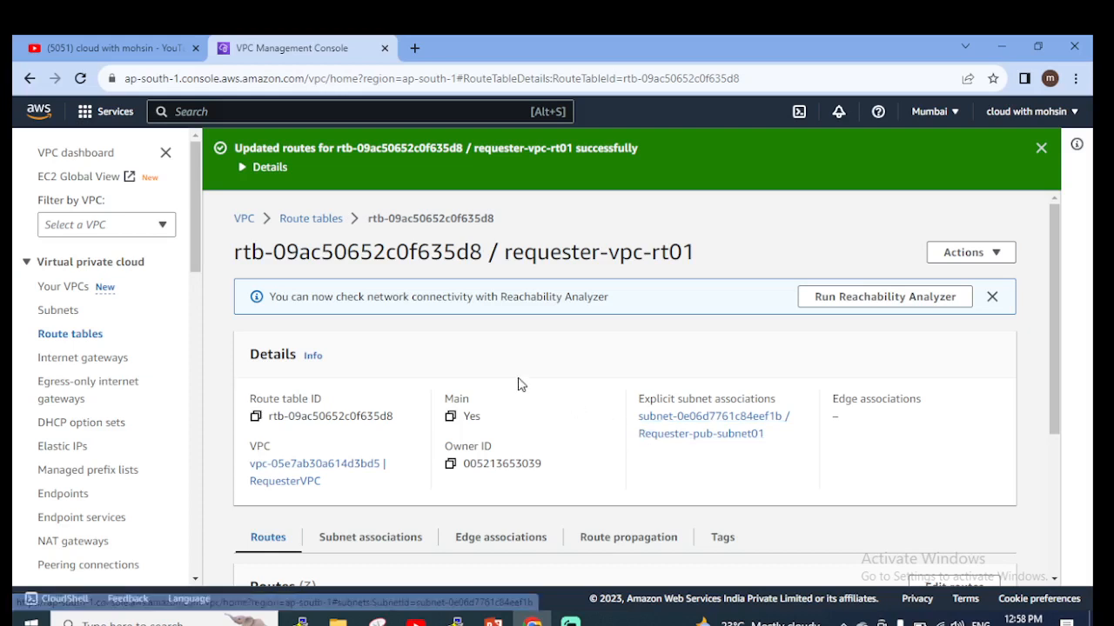
left_click(1041, 148)
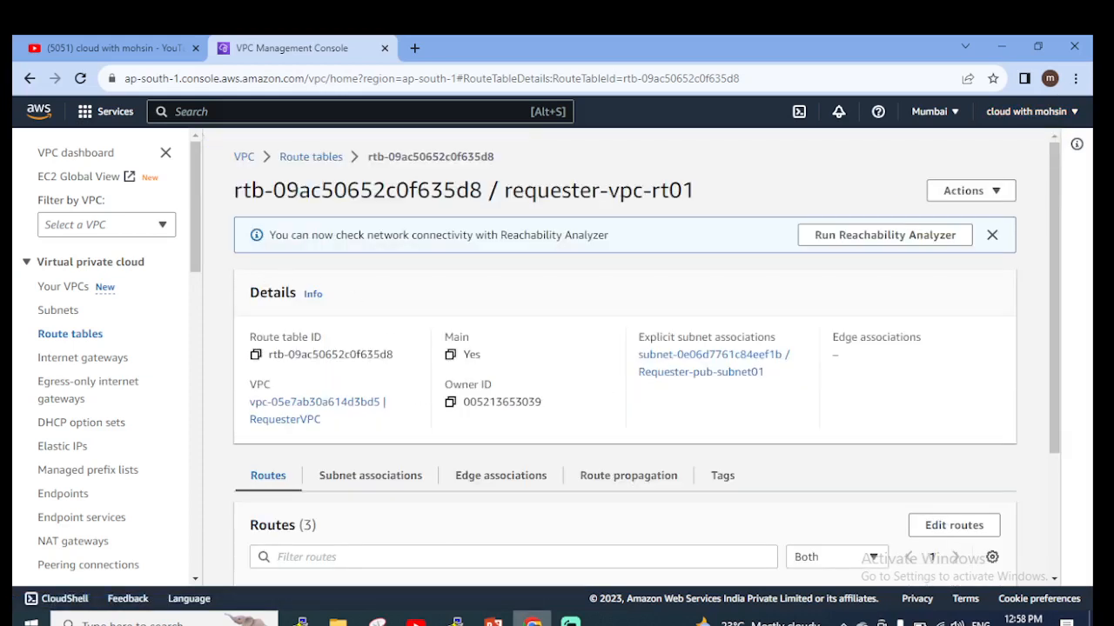
mouse_move(493, 621)
scroll(96, 435, "down", 4)
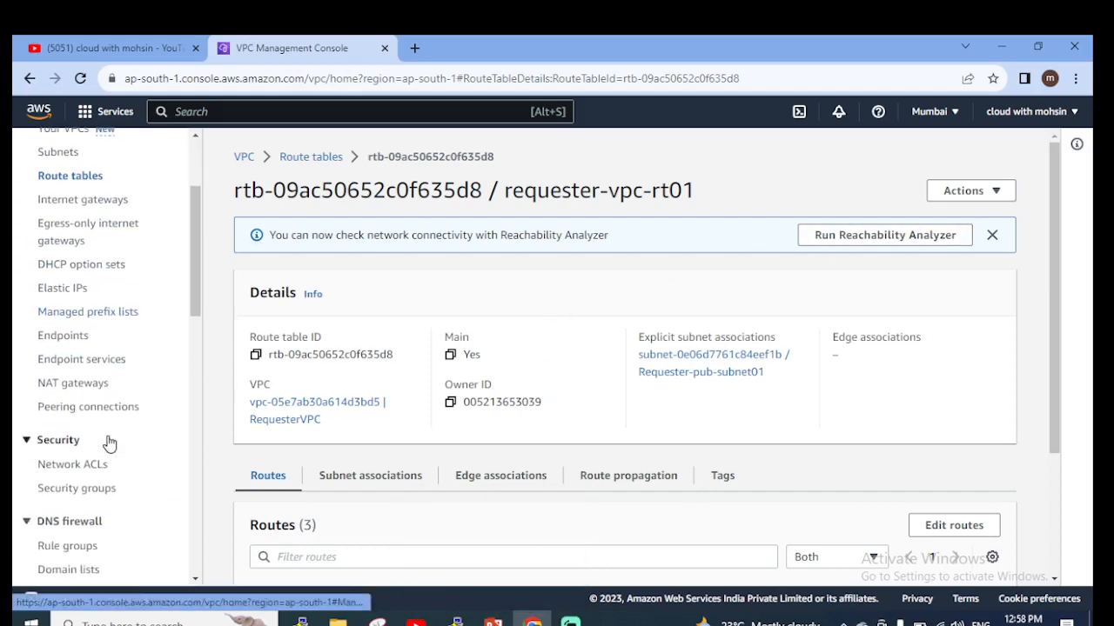
scroll(449, 368, "down", 1)
scroll(448, 368, "up", 1)
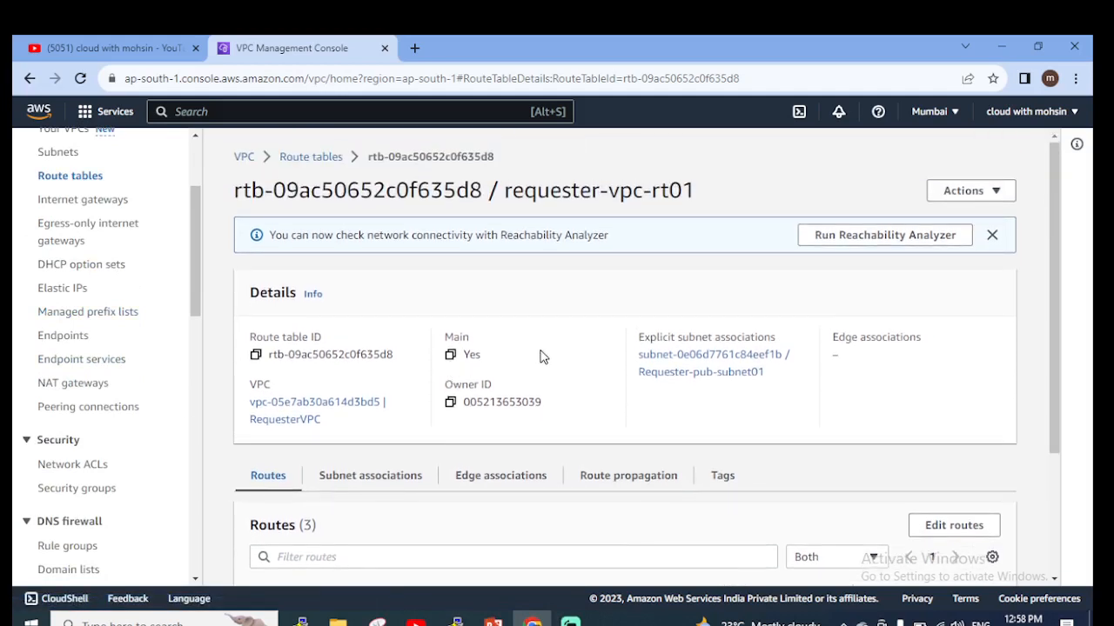